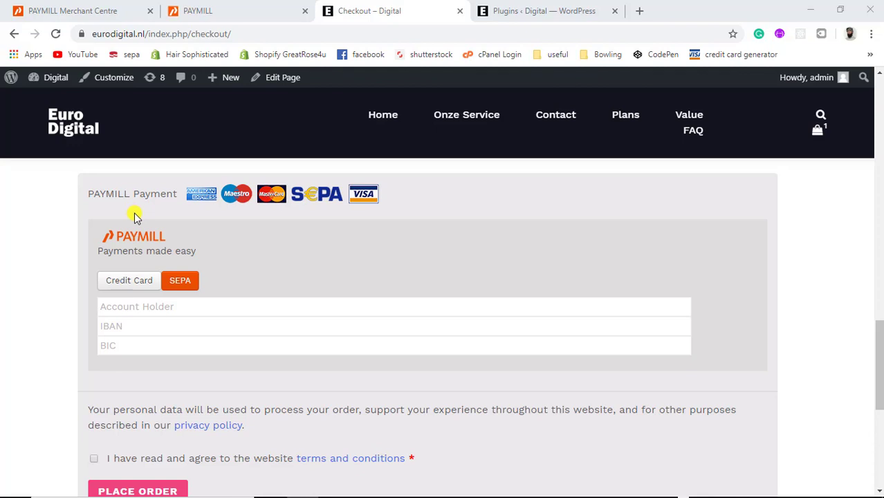
- Keep SEPA as the payment method and paste PAYMILL's first test IBAN into the IBAN field
{"action": "left_click", "coordinate": [126, 286]}
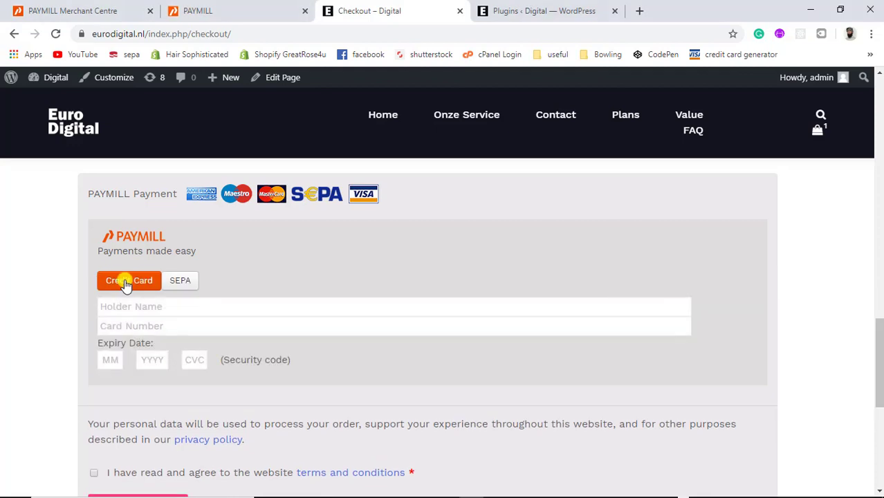
{"action": "left_click", "coordinate": [184, 281]}
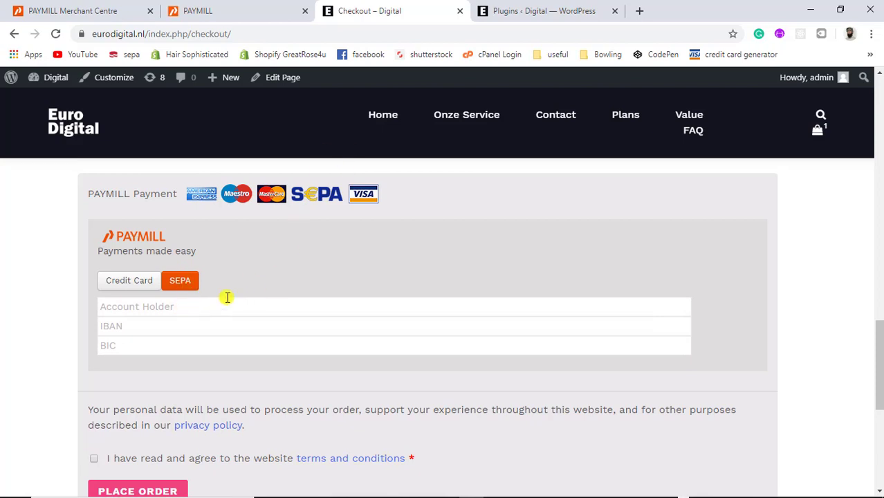
{"action": "left_click", "coordinate": [223, 16]}
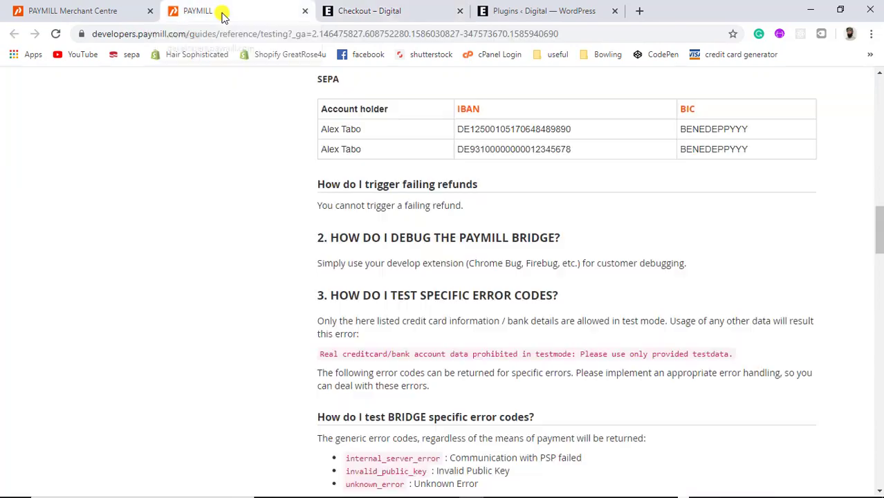
{"action": "double_click", "coordinate": [487, 126]}
{"action": "key", "text": "ctrl+c"}
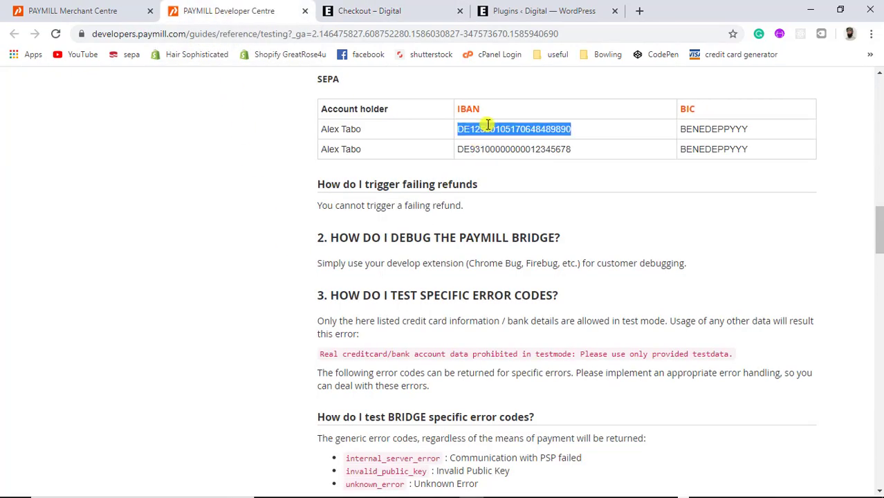
{"action": "left_click", "coordinate": [350, 18]}
{"action": "left_click", "coordinate": [231, 308]}
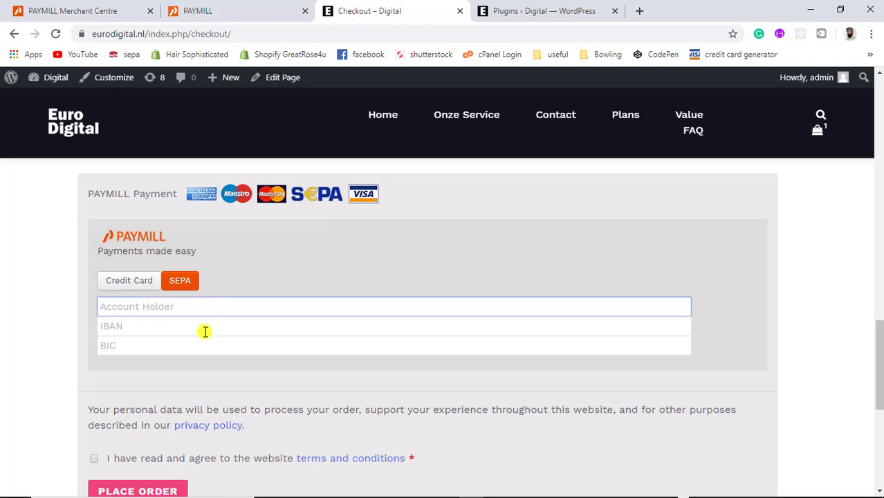
{"action": "left_click", "coordinate": [204, 329]}
{"action": "key", "text": "ctrl+v"}
- Enter the account holder's name in the SEPA form
{"action": "left_click", "coordinate": [196, 299]}
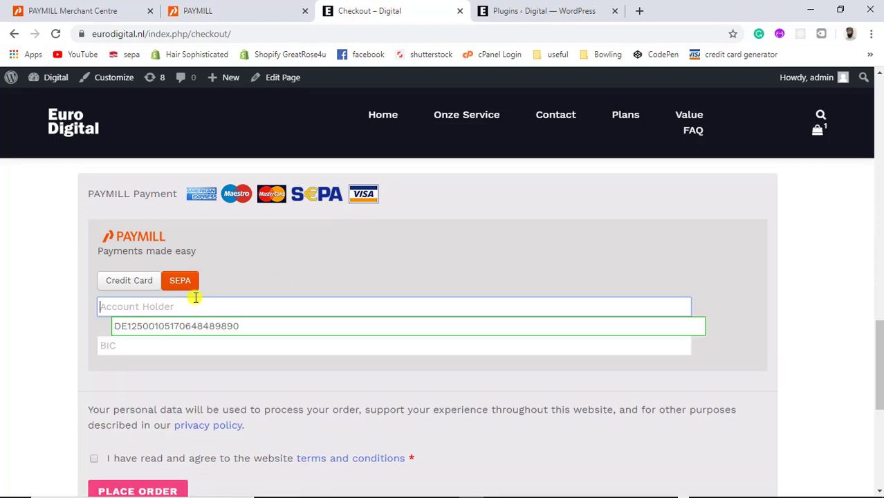
{"action": "type", "text": "A"}
{"action": "key", "text": "BackSpace"}
{"action": "key", "text": "BackSpace"}
{"action": "type", "text": "Hamid"}
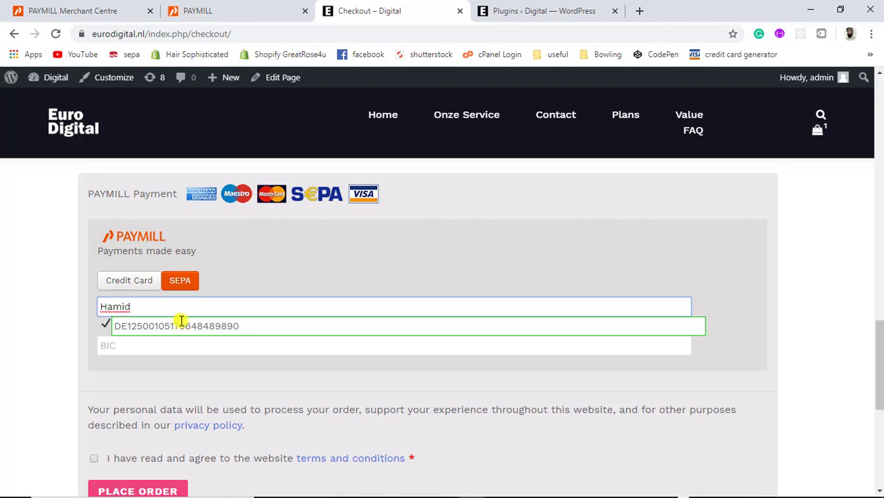
{"action": "left_click", "coordinate": [158, 346]}
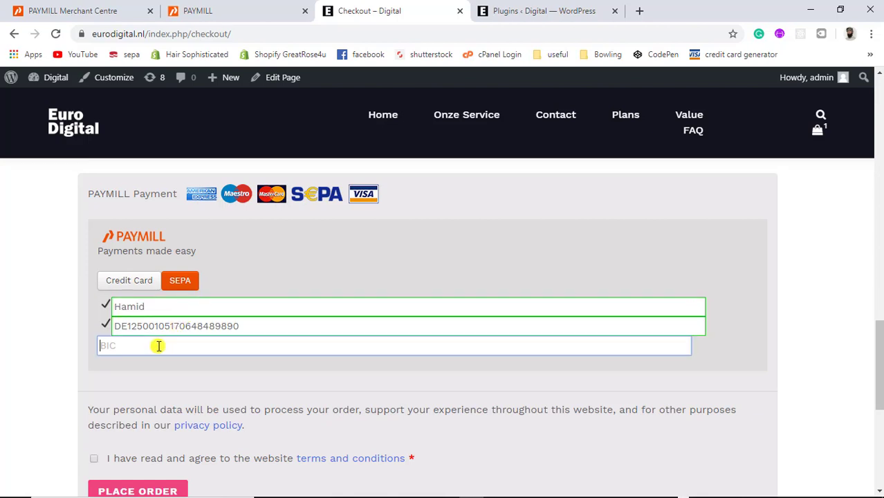
{"action": "left_click", "coordinate": [159, 305]}
{"action": "left_click", "coordinate": [156, 325]}
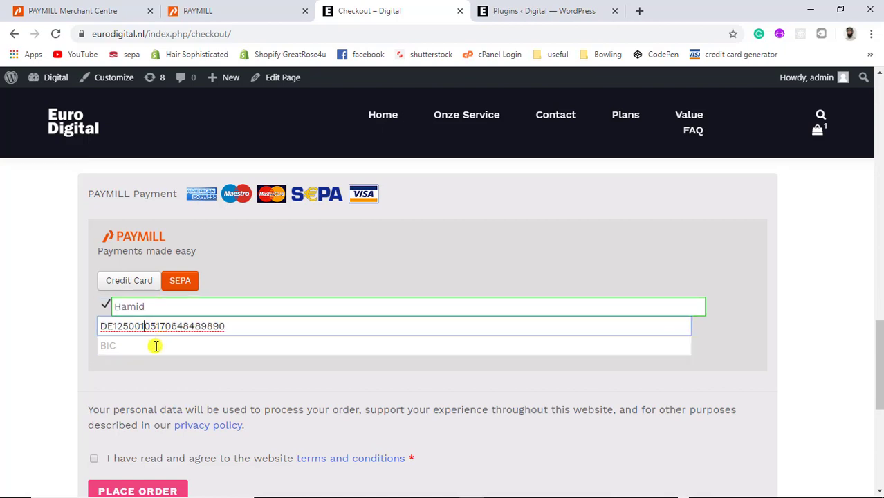
- Paste the test BIC BENEDEPPYYY into the BIC field and accept the terms and conditions
{"action": "left_click", "coordinate": [499, 8]}
{"action": "left_click", "coordinate": [296, 8]}
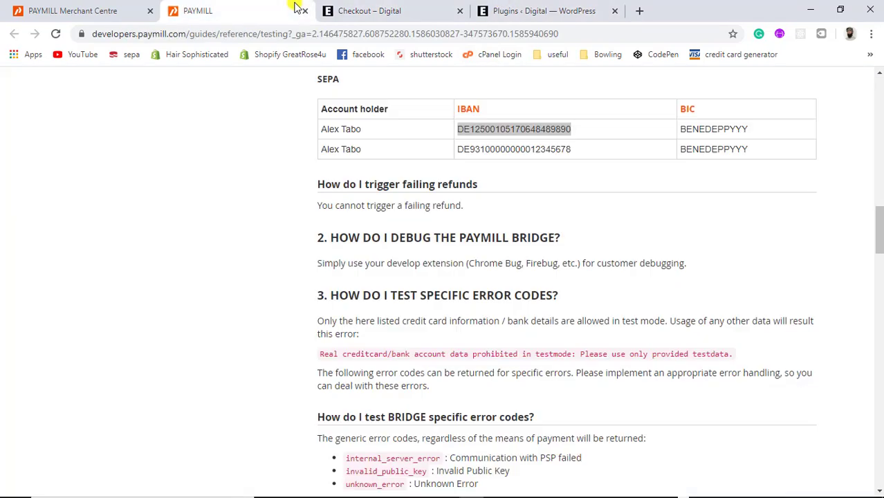
{"action": "double_click", "coordinate": [696, 127]}
{"action": "key", "text": "ctrl+c"}
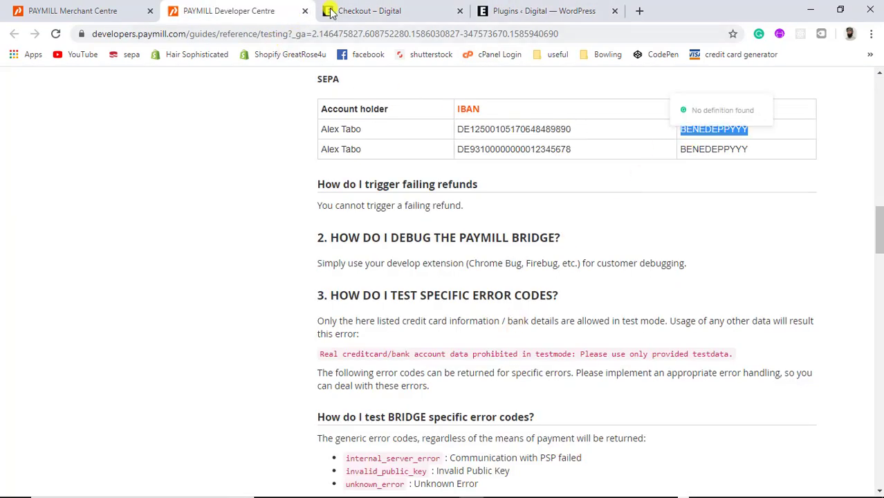
{"action": "left_click", "coordinate": [368, 8]}
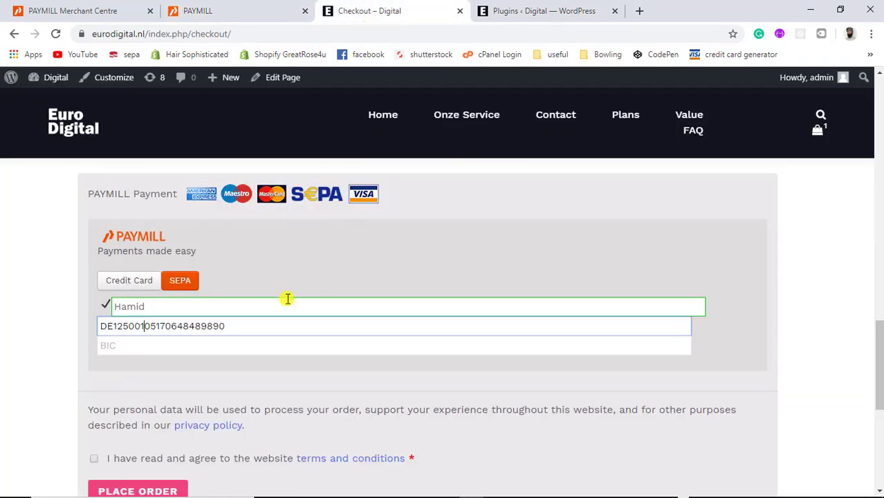
{"action": "left_click", "coordinate": [221, 350]}
{"action": "key", "text": "ctrl+v"}
{"action": "left_click", "coordinate": [221, 399]}
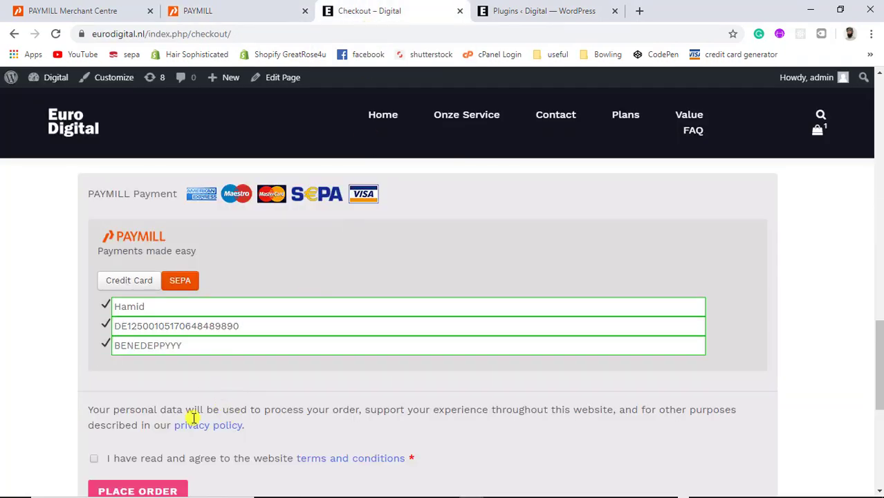
{"action": "left_click", "coordinate": [94, 459]}
- Review the Order received page: Starter × 1 at €99.00, paid via PAYMILL Payment, plus billing address
{"action": "scroll", "coordinate": [142, 484], "scroll_direction": "down", "scroll_amount": 2}
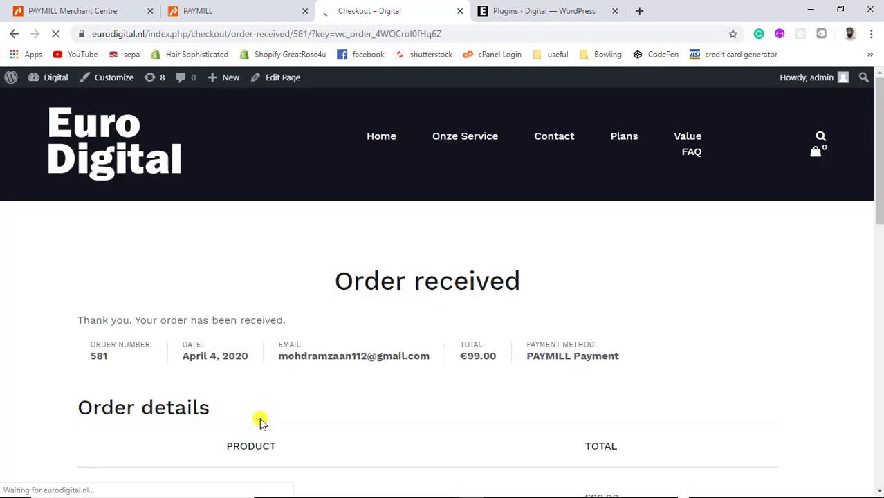
{"action": "scroll", "coordinate": [336, 346], "scroll_direction": "down", "scroll_amount": 3}
{"action": "scroll", "coordinate": [395, 221], "scroll_direction": "up", "scroll_amount": 2}
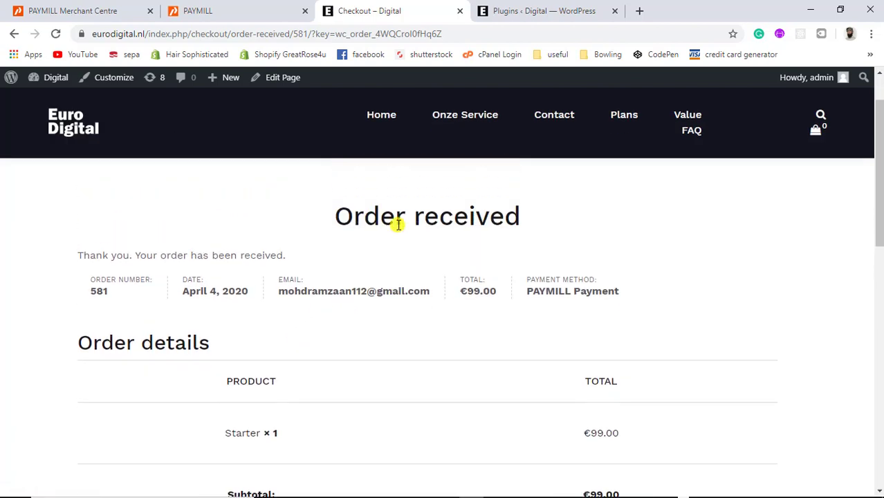
{"action": "scroll", "coordinate": [486, 345], "scroll_direction": "down", "scroll_amount": 1}
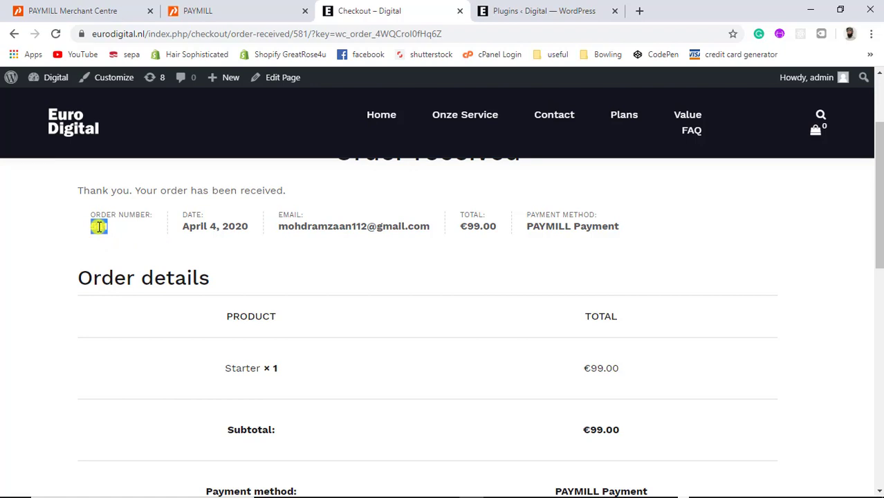
{"action": "left_click_drag", "start_coordinate": [631, 228], "coordinate": [531, 231]}
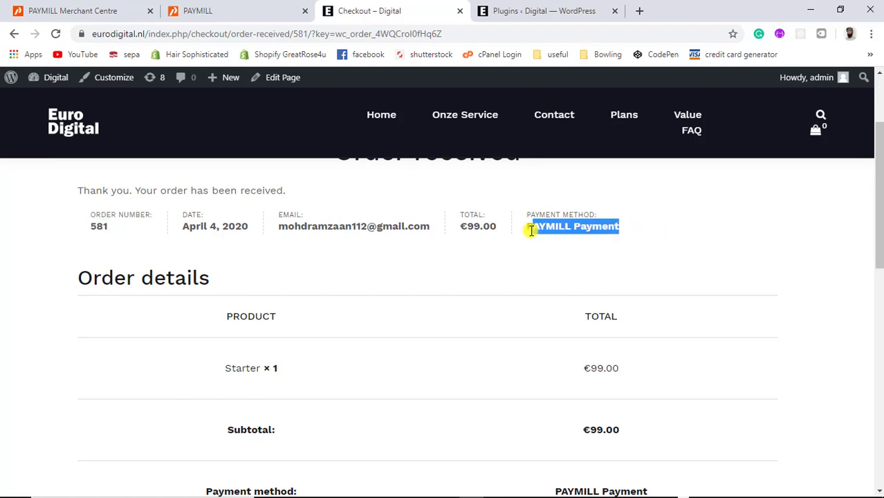
{"action": "left_click", "coordinate": [527, 239]}
{"action": "scroll", "coordinate": [531, 275], "scroll_direction": "down", "scroll_amount": 4}
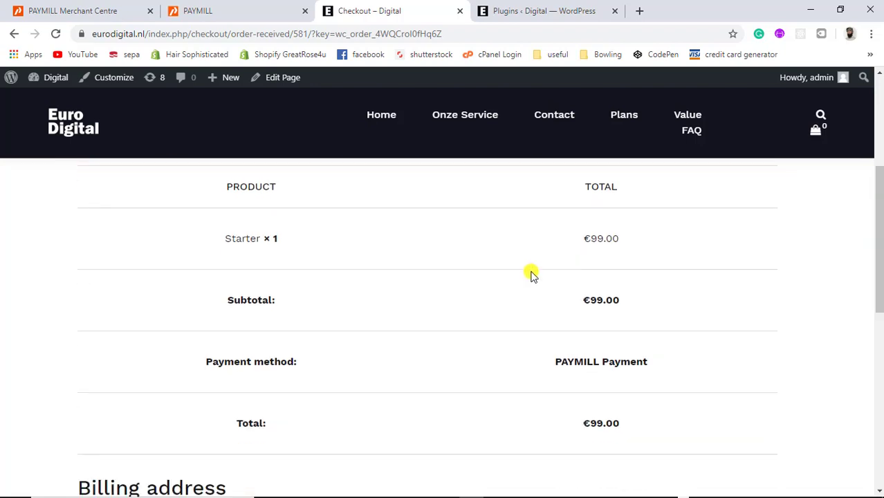
{"action": "scroll", "coordinate": [530, 273], "scroll_direction": "down", "scroll_amount": 2}
{"action": "scroll", "coordinate": [256, 288], "scroll_direction": "down", "scroll_amount": 2}
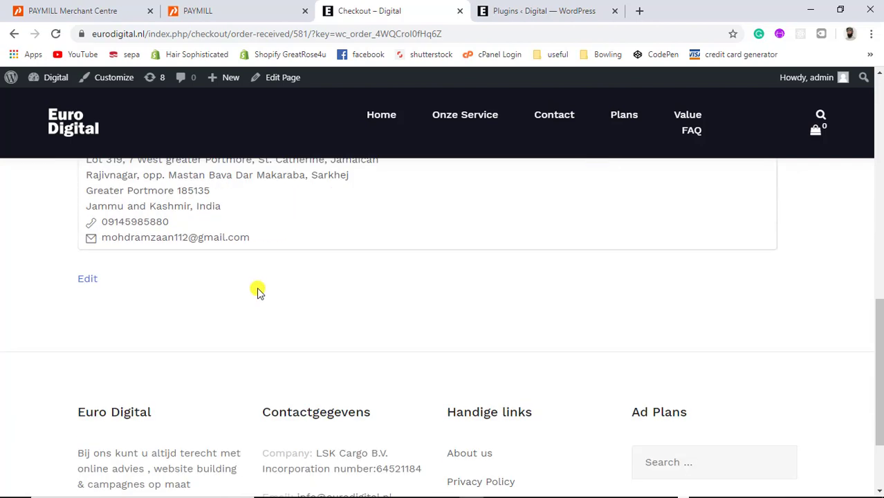
{"action": "scroll", "coordinate": [256, 289], "scroll_direction": "up", "scroll_amount": 8}
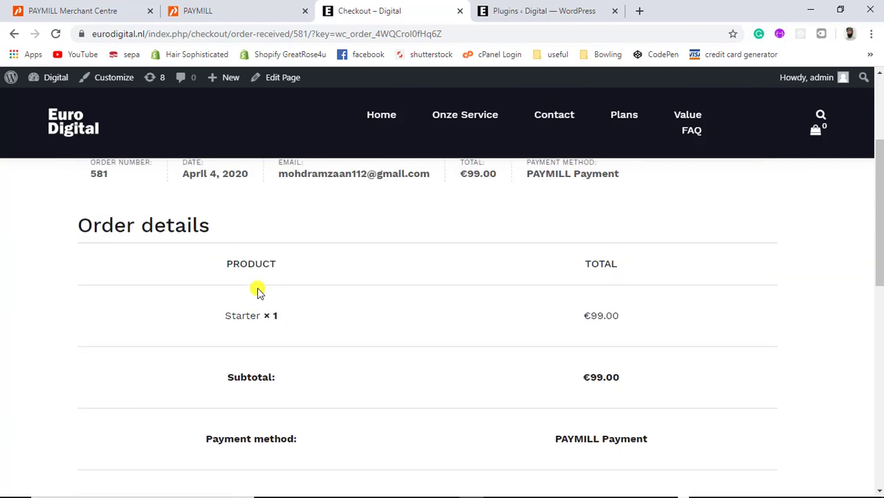
{"action": "scroll", "coordinate": [265, 290], "scroll_direction": "up", "scroll_amount": 2}
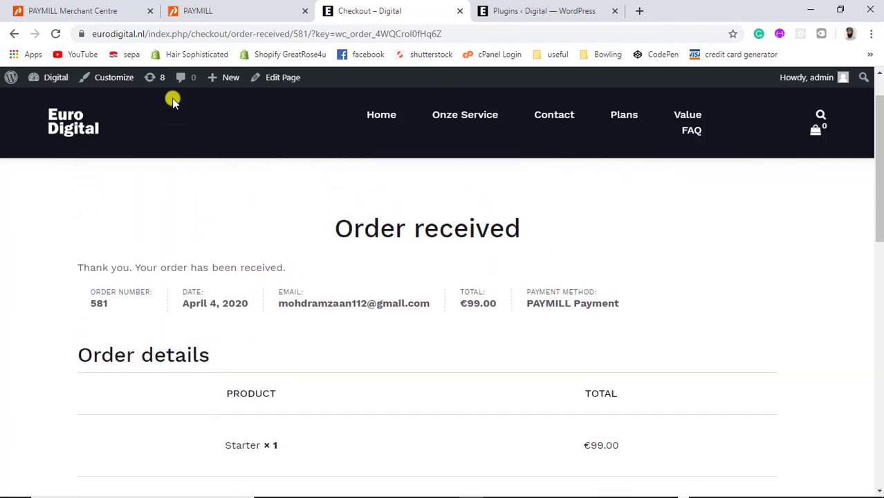
- Reload the Merchant Centre dashboard and check the Transactions chart showing 1 successful transaction
{"action": "left_click", "coordinate": [101, 12]}
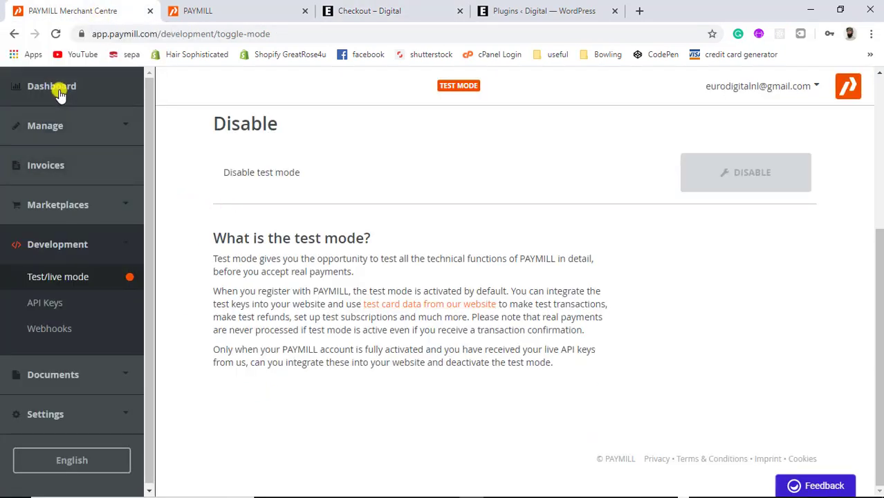
{"action": "left_click", "coordinate": [29, 87]}
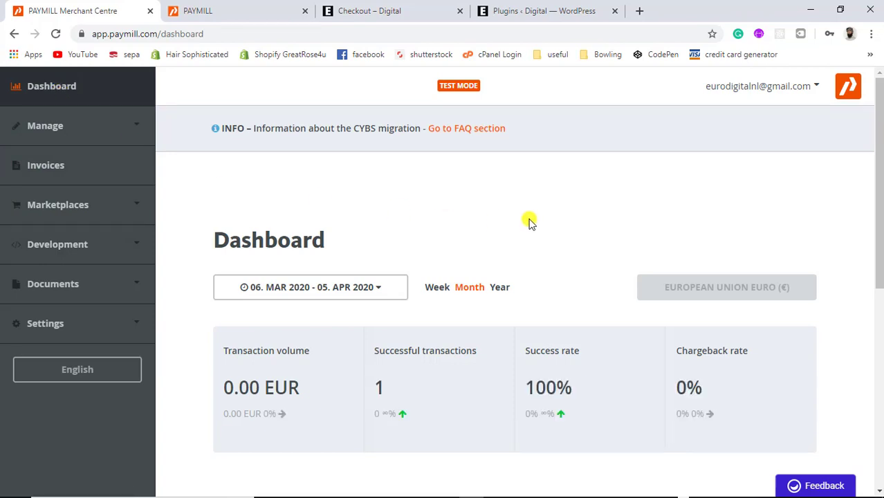
{"action": "left_click", "coordinate": [55, 33]}
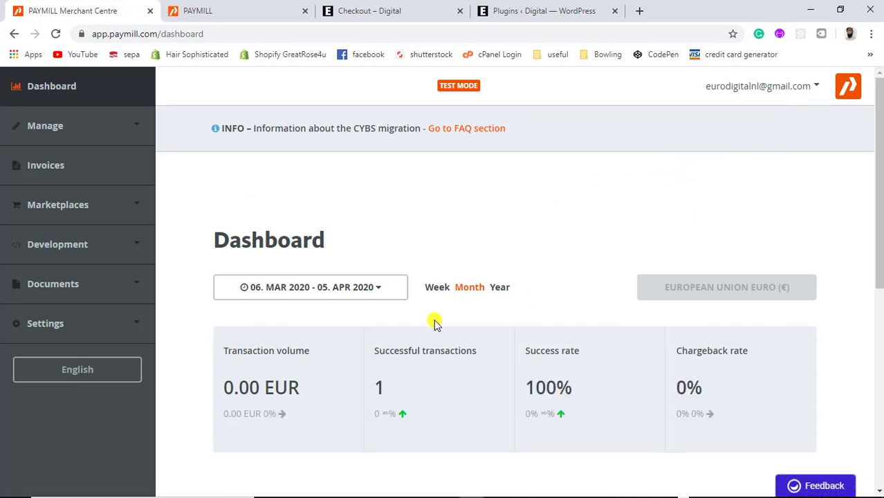
{"action": "scroll", "coordinate": [394, 277], "scroll_direction": "down", "scroll_amount": 2}
{"action": "scroll", "coordinate": [392, 318], "scroll_direction": "down", "scroll_amount": 4}
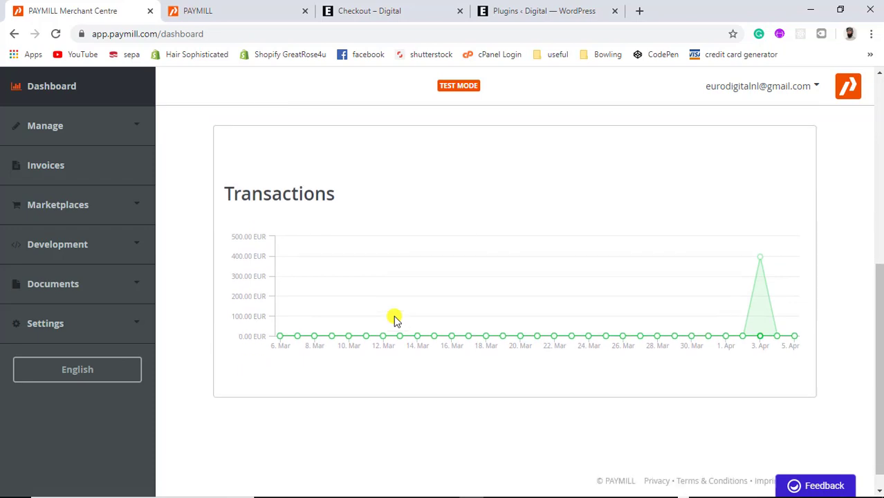
{"action": "scroll", "coordinate": [392, 318], "scroll_direction": "up", "scroll_amount": 6}
- Open Manage > Transactions and check the latest transaction's last-updated date
{"action": "left_click", "coordinate": [58, 123]}
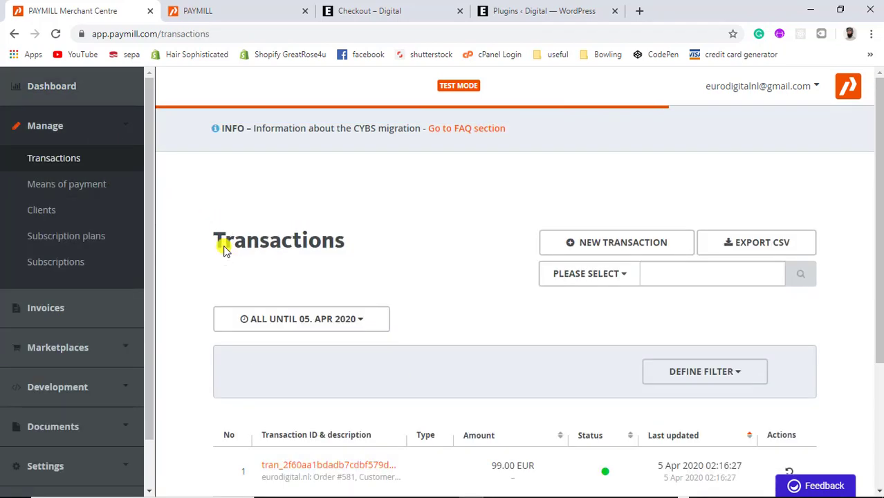
{"action": "scroll", "coordinate": [384, 239], "scroll_direction": "down", "scroll_amount": 2}
{"action": "scroll", "coordinate": [384, 238], "scroll_direction": "down", "scroll_amount": 1}
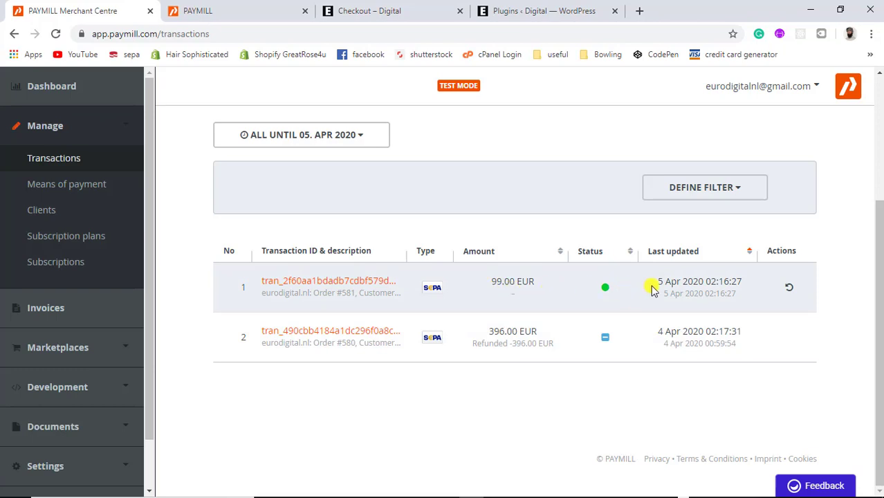
{"action": "left_click_drag", "start_coordinate": [660, 285], "coordinate": [746, 284]}
{"action": "left_click", "coordinate": [746, 283]}
- Open the 99.00 EUR transaction and confirm its Complete status with code 20000
{"action": "left_click", "coordinate": [339, 281]}
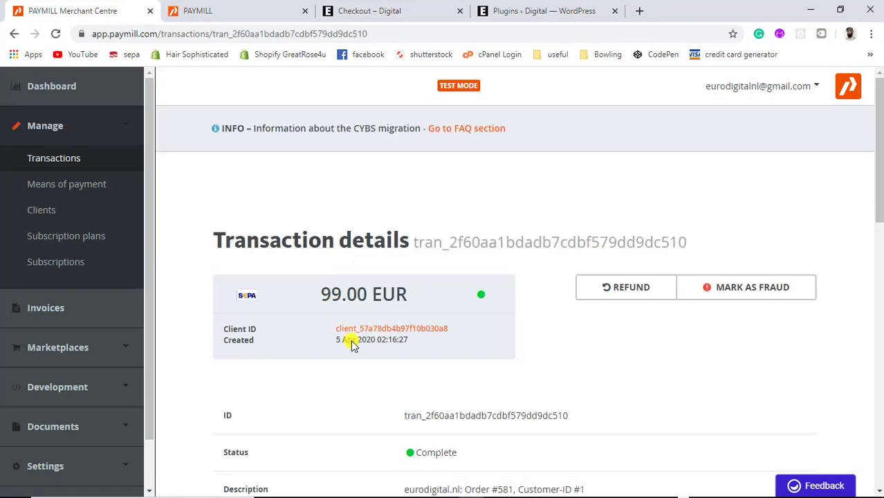
{"action": "scroll", "coordinate": [522, 318], "scroll_direction": "down", "scroll_amount": 2}
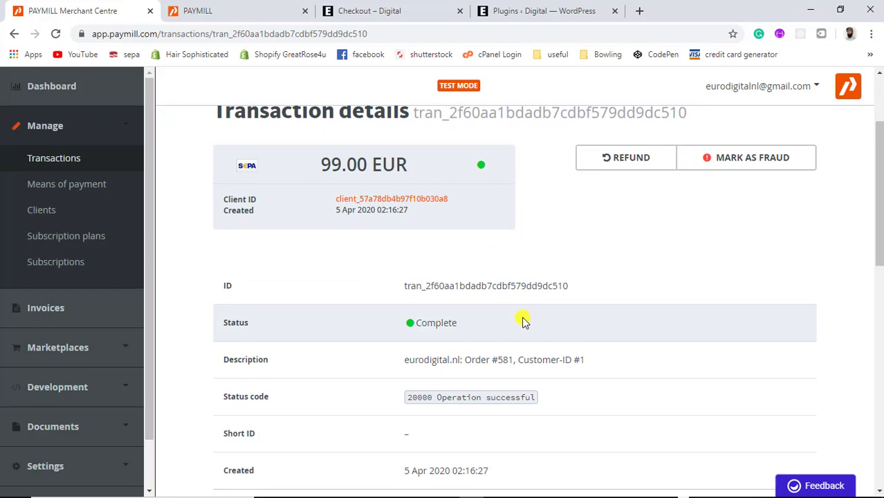
{"action": "scroll", "coordinate": [525, 342], "scroll_direction": "down", "scroll_amount": 1}
{"action": "scroll", "coordinate": [525, 342], "scroll_direction": "down", "scroll_amount": 1}
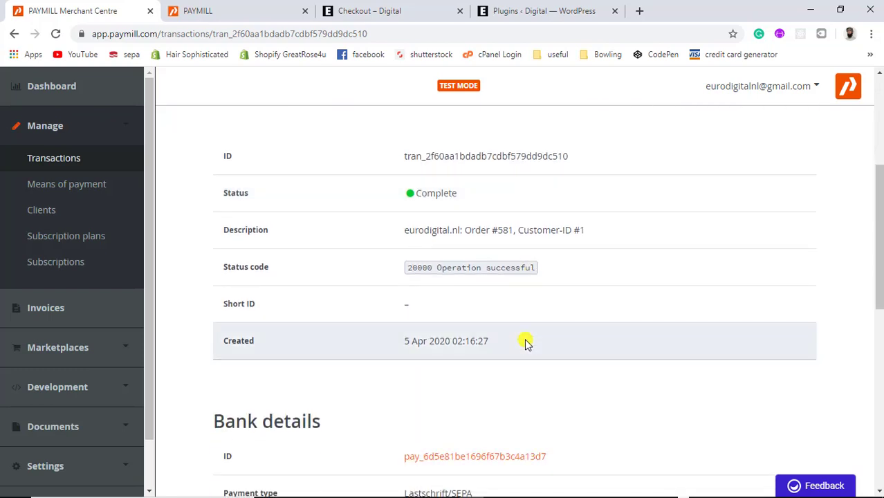
{"action": "scroll", "coordinate": [525, 342], "scroll_direction": "down", "scroll_amount": 1}
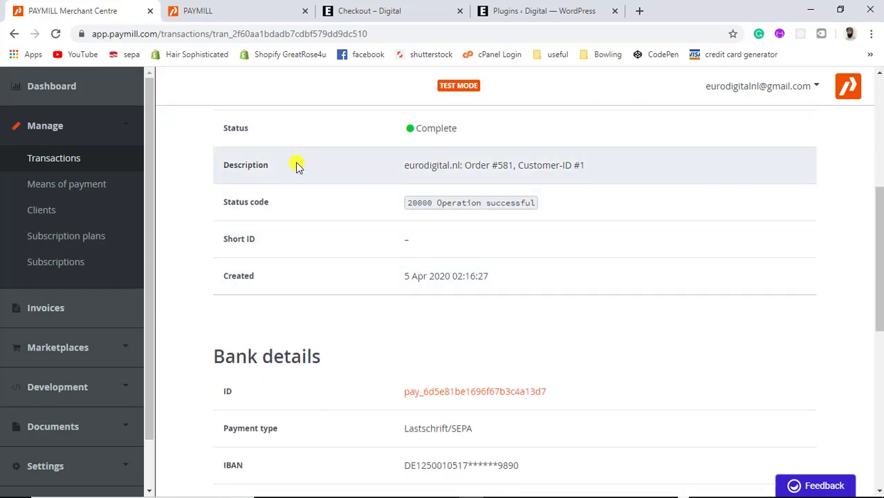
{"action": "scroll", "coordinate": [506, 274], "scroll_direction": "down", "scroll_amount": 3}
{"action": "scroll", "coordinate": [501, 274], "scroll_direction": "up", "scroll_amount": 3}
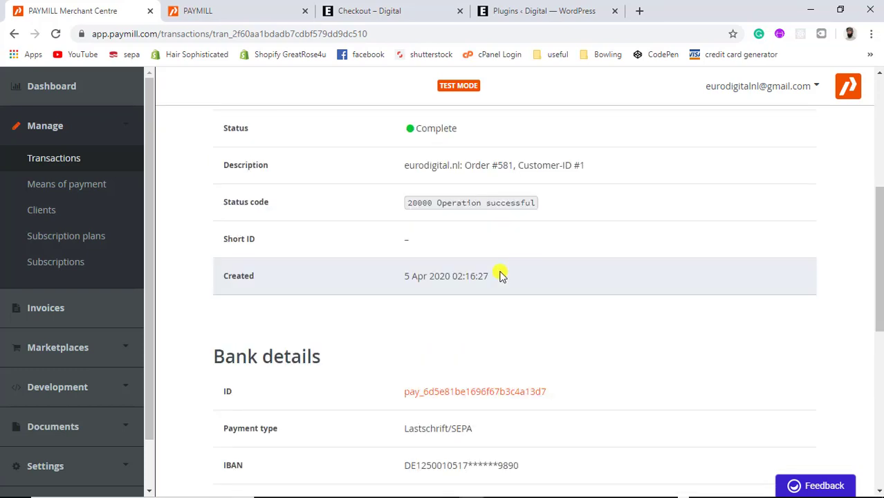
{"action": "double_click", "coordinate": [446, 127]}
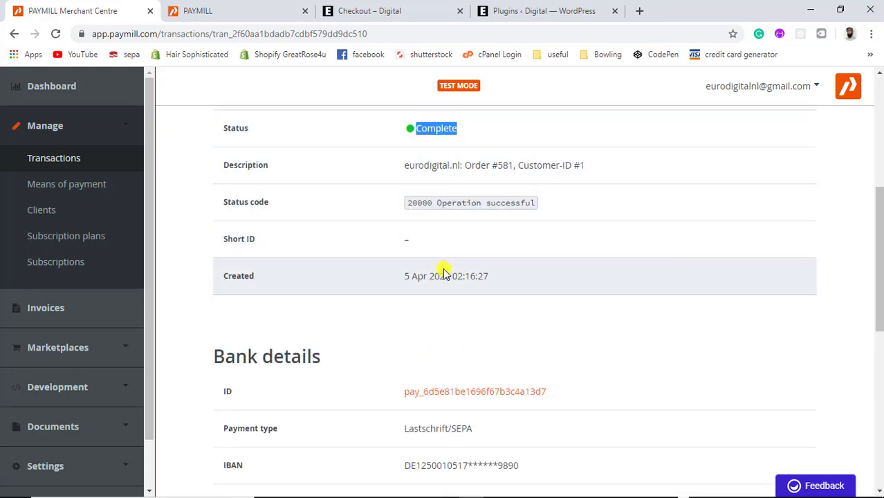
- Review the transaction's bank details, then open the account options menu
{"action": "scroll", "coordinate": [445, 272], "scroll_direction": "down", "scroll_amount": 2}
{"action": "scroll", "coordinate": [444, 273], "scroll_direction": "down", "scroll_amount": 1}
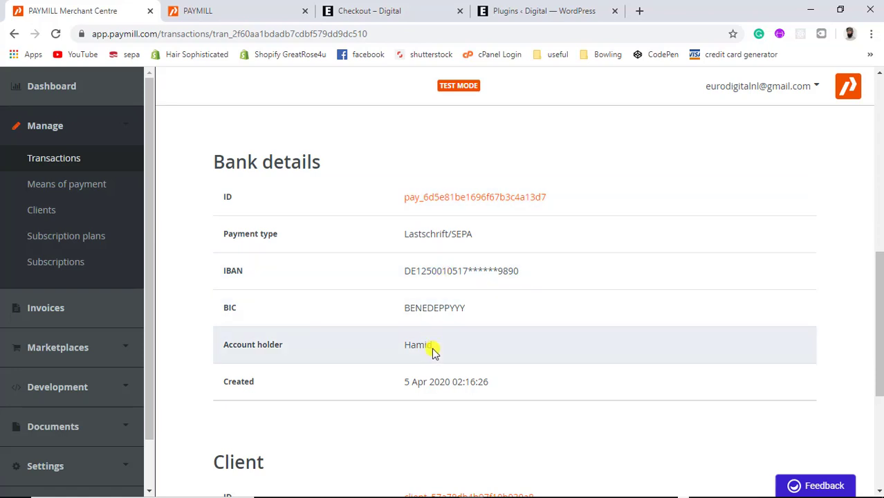
{"action": "double_click", "coordinate": [418, 345]}
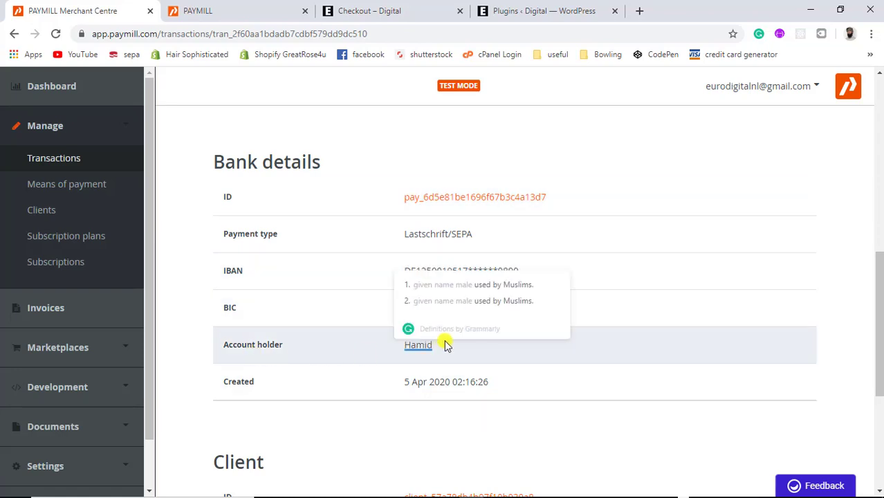
{"action": "left_click", "coordinate": [453, 345]}
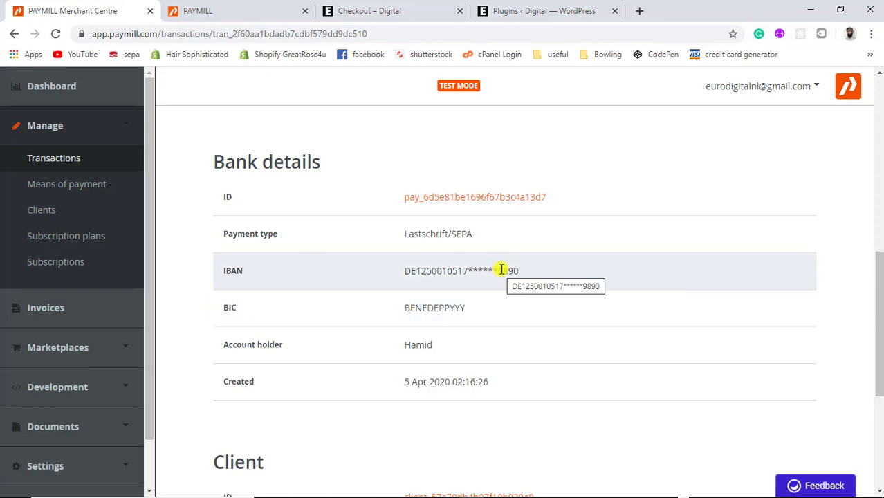
{"action": "scroll", "coordinate": [501, 270], "scroll_direction": "down", "scroll_amount": 3}
{"action": "scroll", "coordinate": [501, 270], "scroll_direction": "down", "scroll_amount": 1}
{"action": "scroll", "coordinate": [501, 271], "scroll_direction": "up", "scroll_amount": 10}
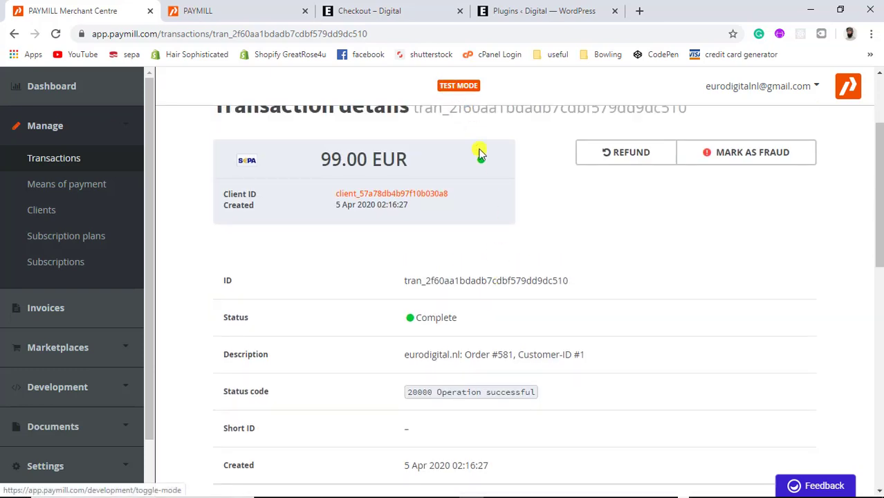
{"action": "scroll", "coordinate": [506, 233], "scroll_direction": "up", "scroll_amount": 1}
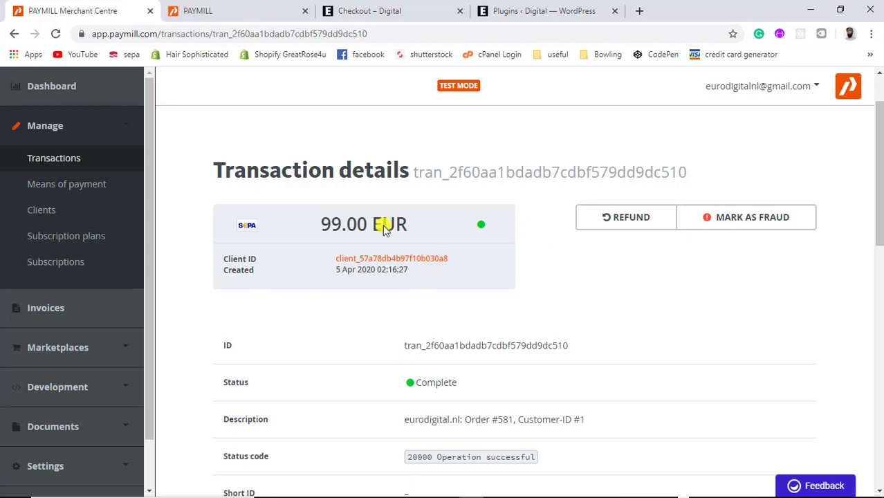
{"action": "left_click", "coordinate": [815, 87]}
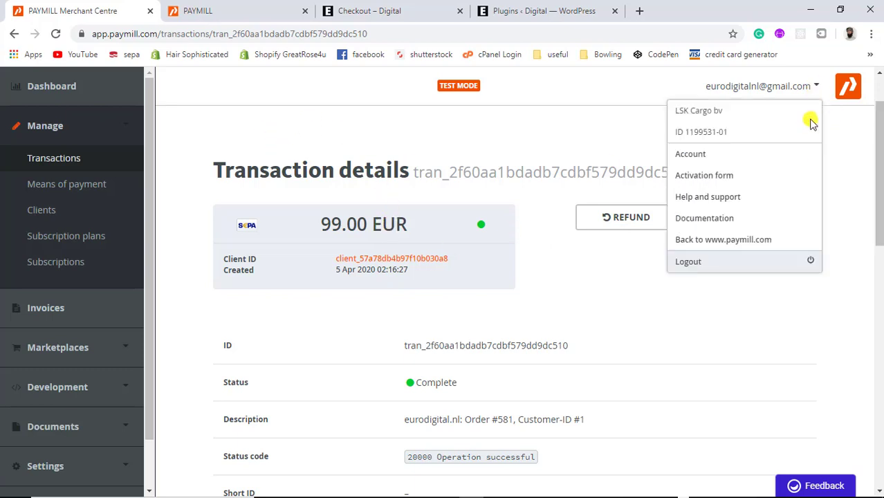
- Log out of the Merchant Centre and navigate to the paymill.com website
{"action": "left_click", "coordinate": [687, 261]}
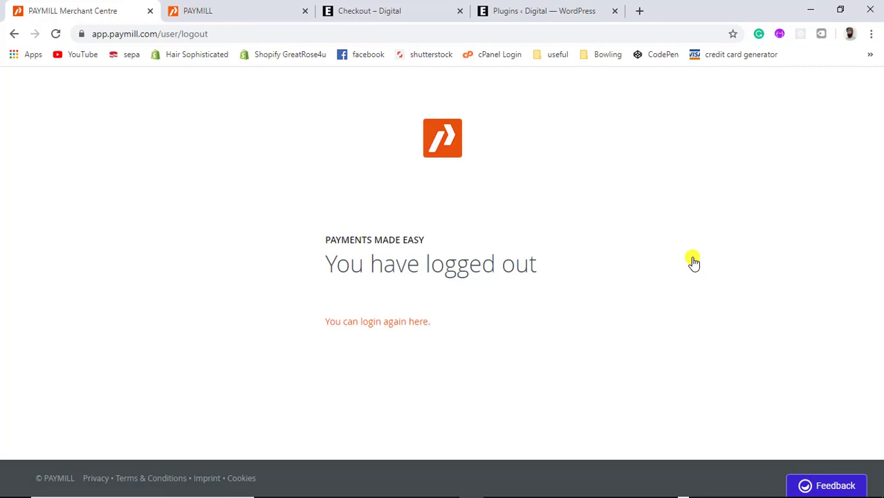
{"action": "left_click", "coordinate": [327, 321]}
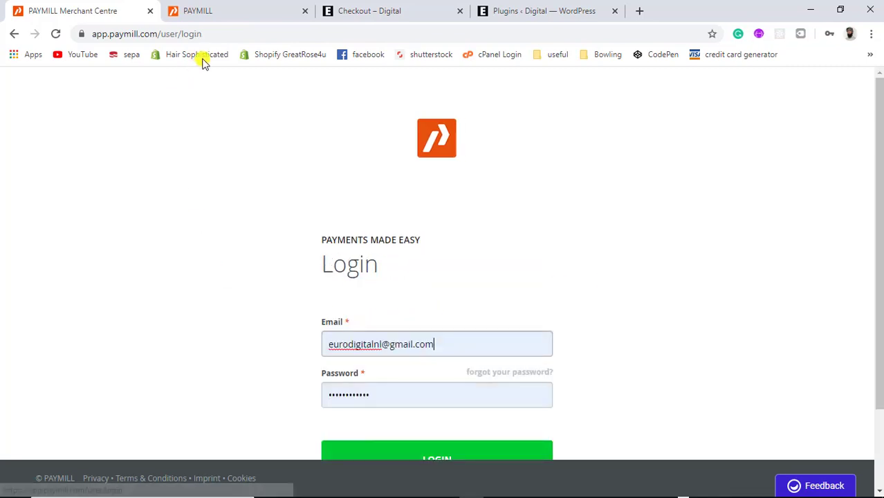
{"action": "left_click_drag", "start_coordinate": [157, 32], "coordinate": [292, 45]}
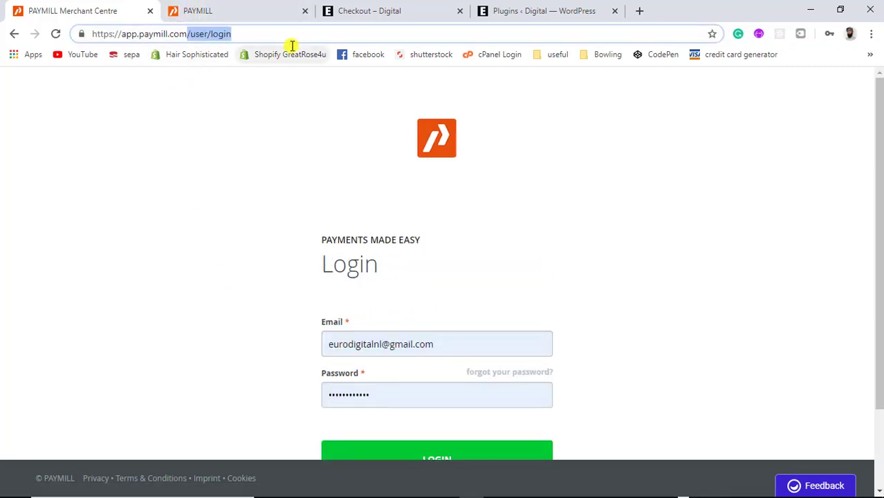
{"action": "key", "text": "BackSpace"}
{"action": "key", "text": "Return"}
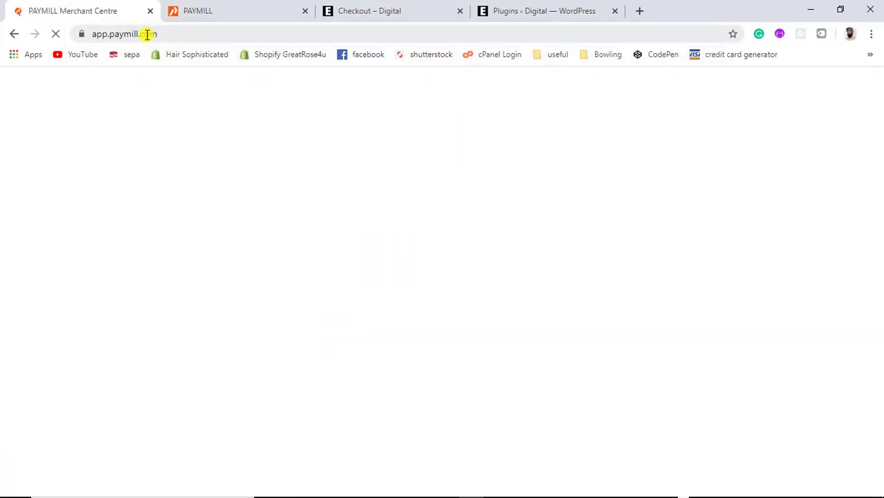
{"action": "left_click", "coordinate": [175, 39]}
{"action": "type", "text": "paymill."}
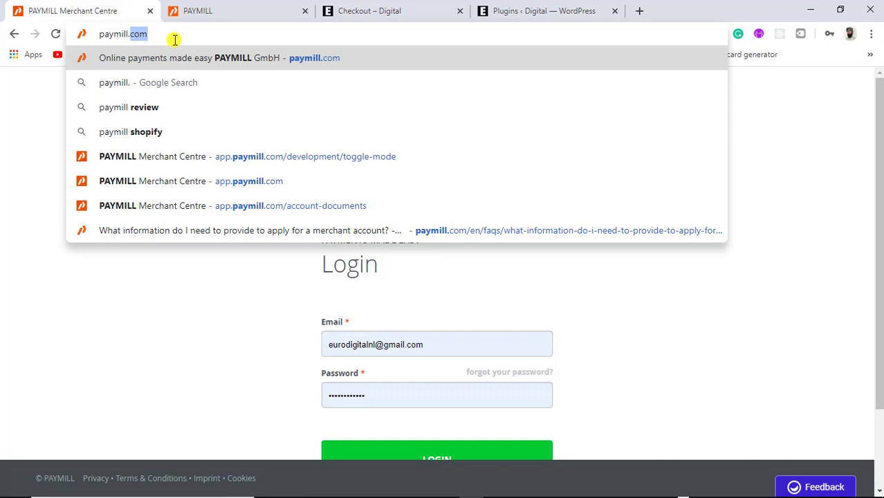
{"action": "key", "text": "Return"}
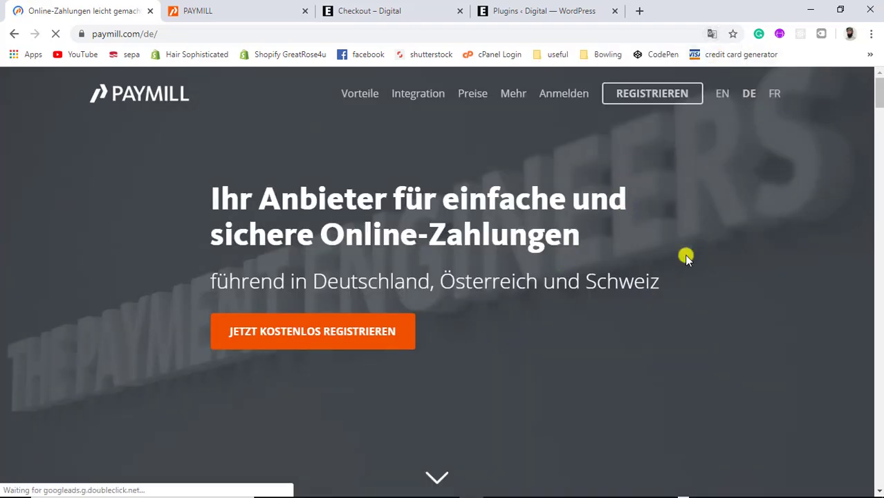
- Visit the sign-up page, return to the homepage, dismiss translation and open the login page
{"action": "left_click", "coordinate": [666, 96]}
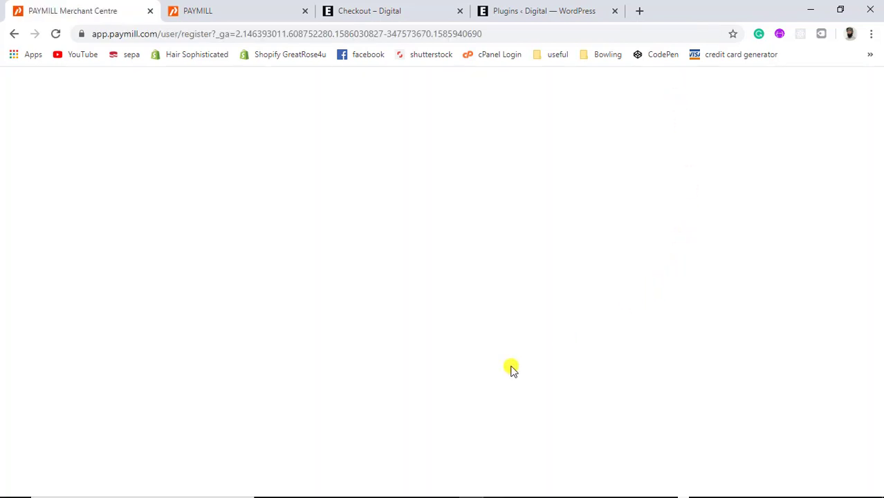
{"action": "scroll", "coordinate": [419, 322], "scroll_direction": "down", "scroll_amount": 2}
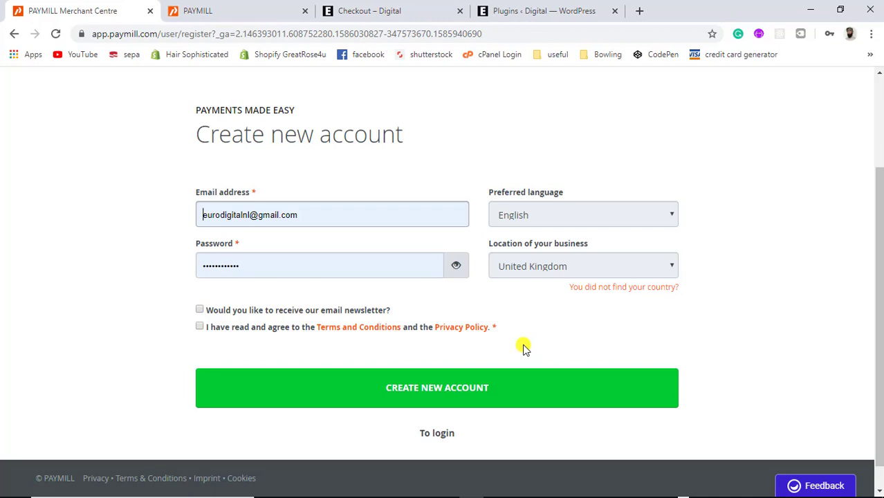
{"action": "left_click", "coordinate": [10, 35]}
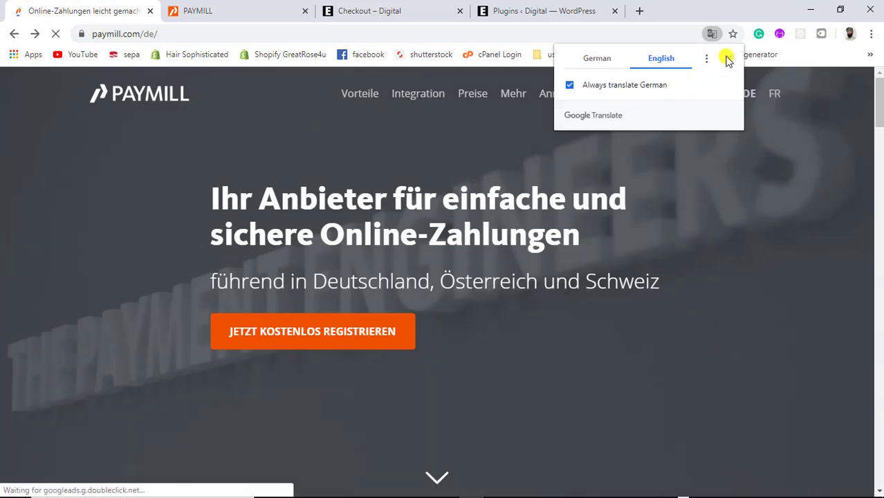
{"action": "left_click", "coordinate": [726, 57]}
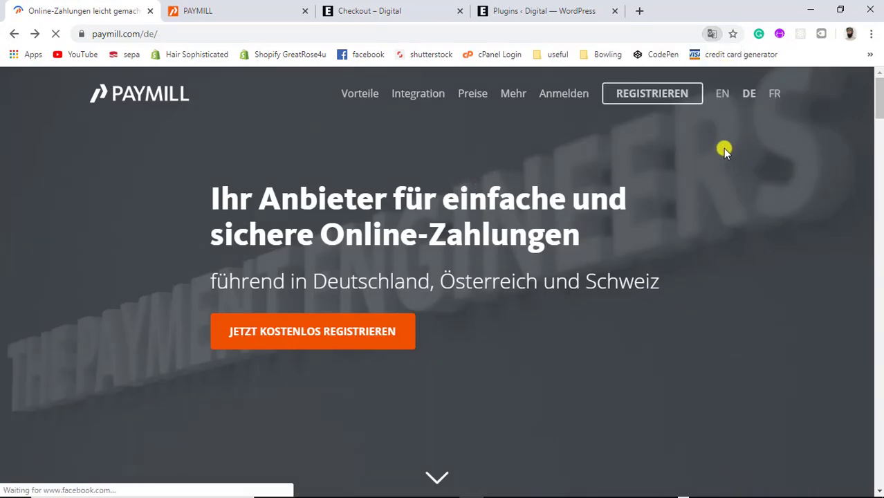
{"action": "left_click", "coordinate": [581, 93]}
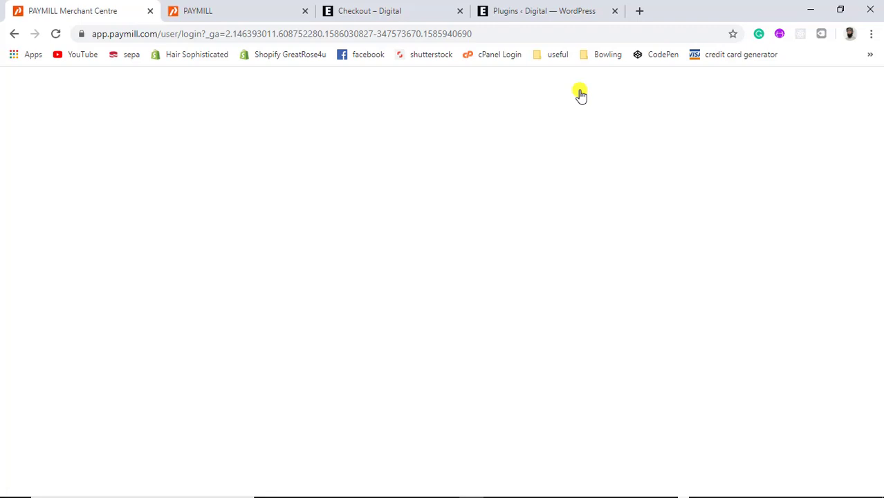
- Log in with saved credentials, browse Transactions, Subscription plans and Invoices, then open Test/live mode
{"action": "scroll", "coordinate": [526, 290], "scroll_direction": "down", "scroll_amount": 2}
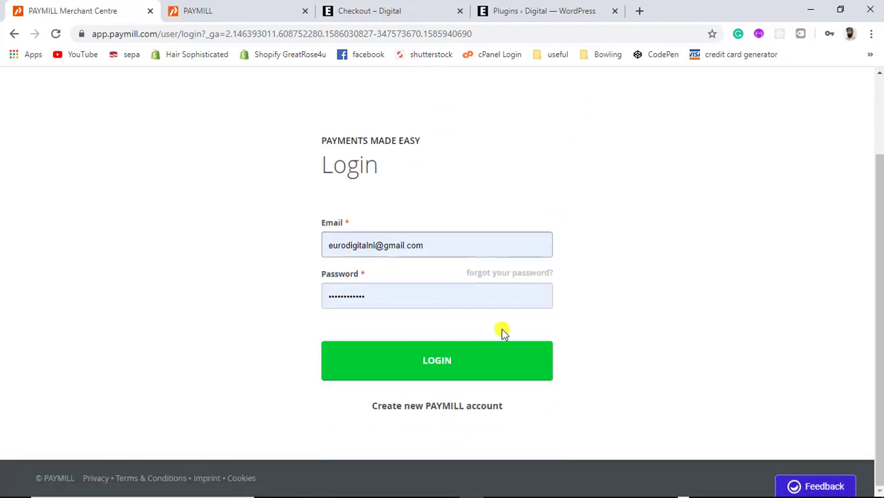
{"action": "left_click", "coordinate": [433, 364]}
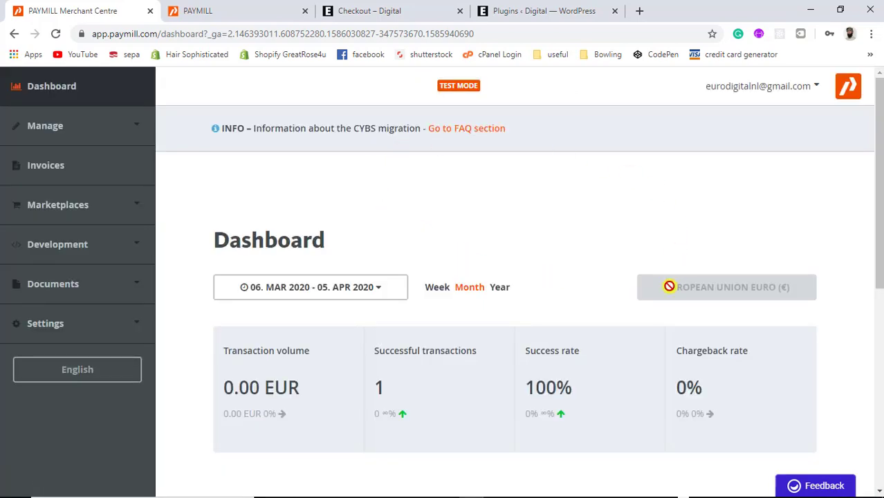
{"action": "left_click", "coordinate": [21, 127]}
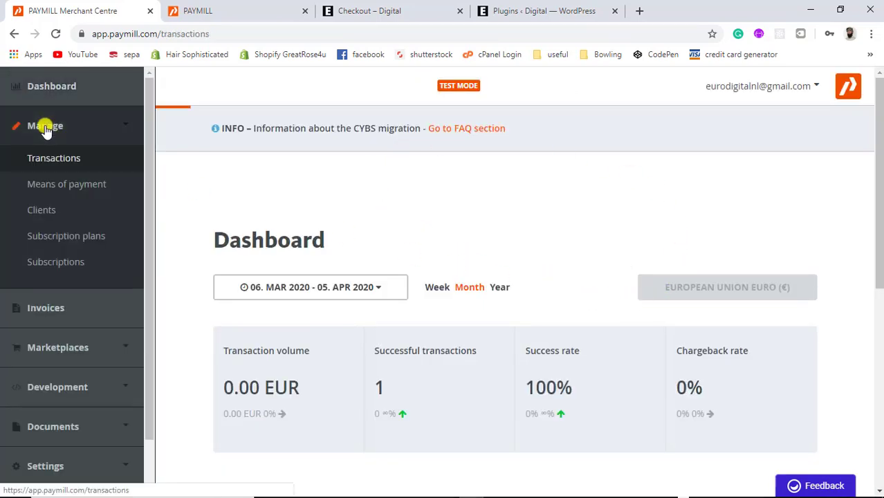
{"action": "left_click", "coordinate": [53, 236]}
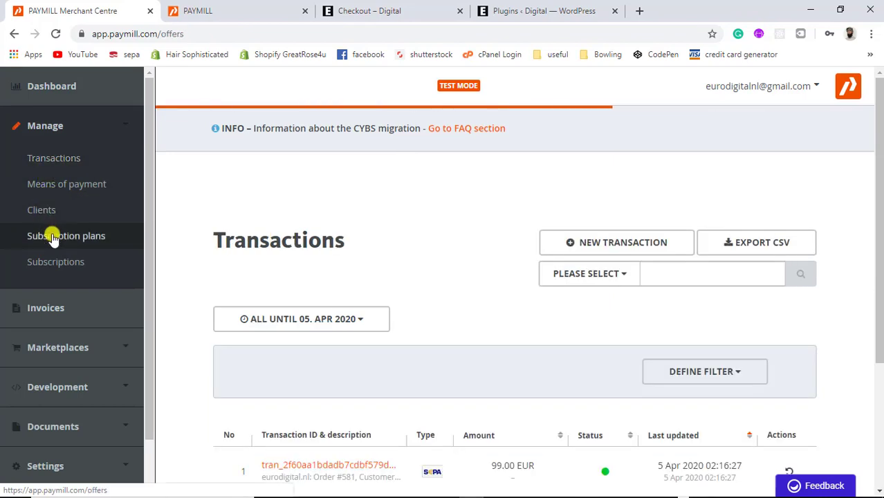
{"action": "scroll", "coordinate": [53, 237], "scroll_direction": "down", "scroll_amount": 1}
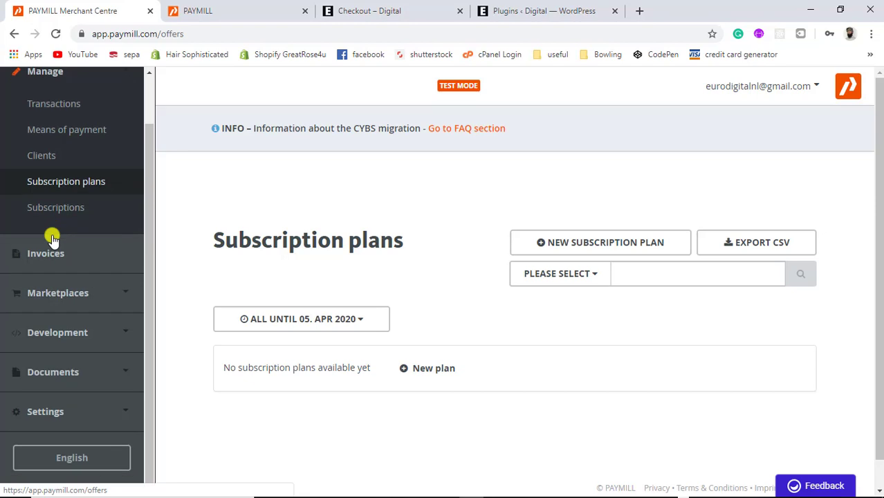
{"action": "left_click", "coordinate": [54, 252]}
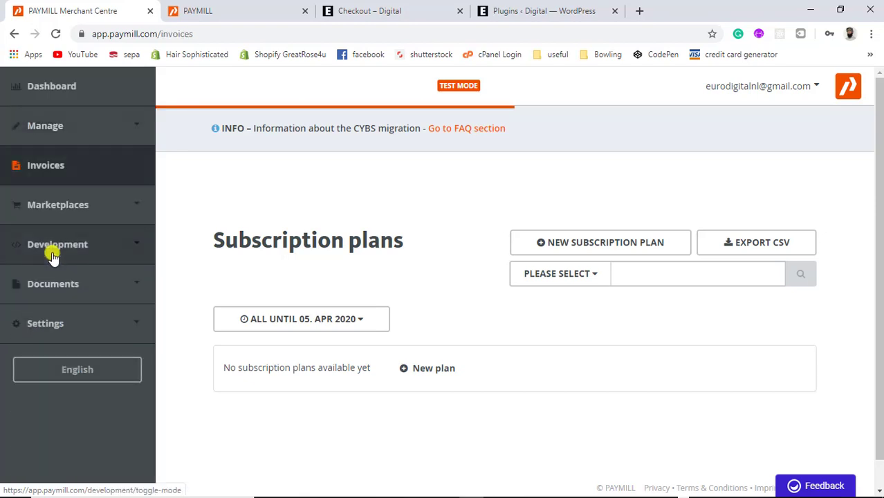
{"action": "left_click", "coordinate": [62, 250]}
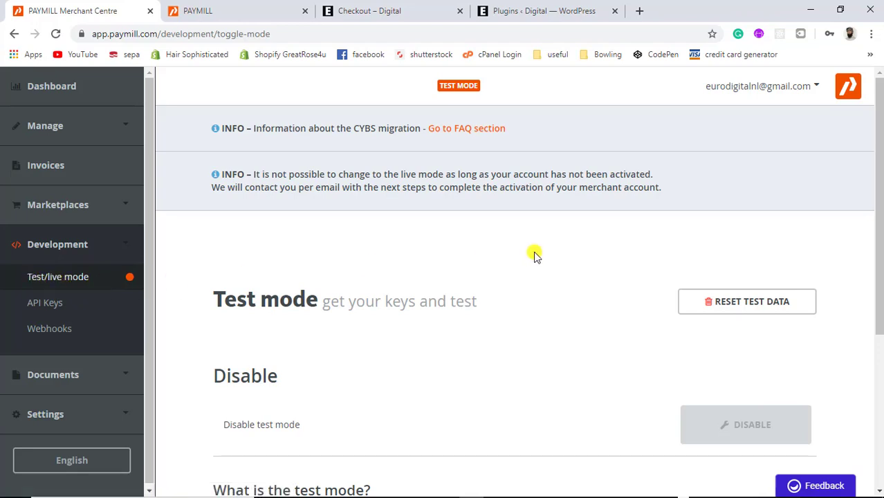
- Read the test mode explanation and open the 'test card data from our website' link in a new tab
{"action": "scroll", "coordinate": [535, 256], "scroll_direction": "down", "scroll_amount": 3}
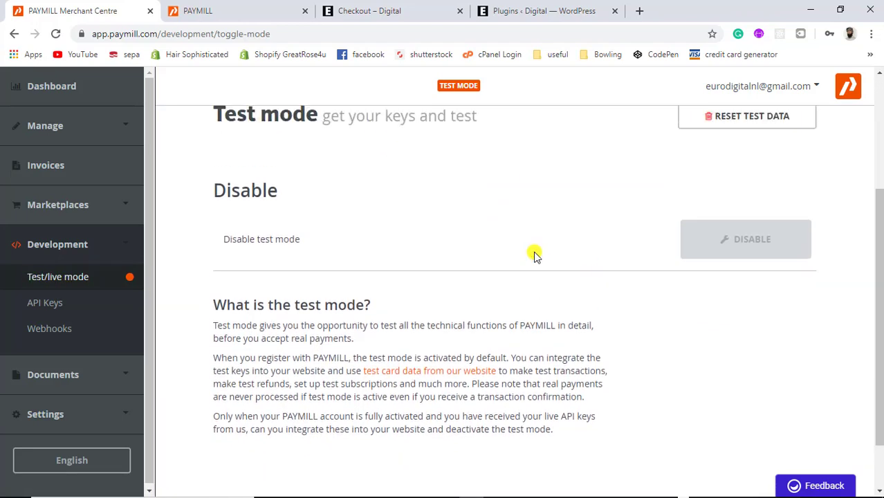
{"action": "scroll", "coordinate": [534, 256], "scroll_direction": "up", "scroll_amount": 1}
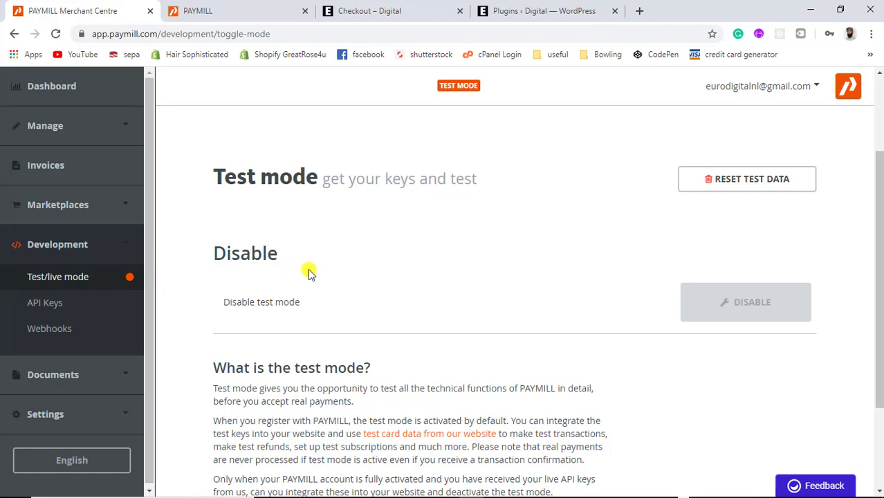
{"action": "scroll", "coordinate": [314, 263], "scroll_direction": "down", "scroll_amount": 1}
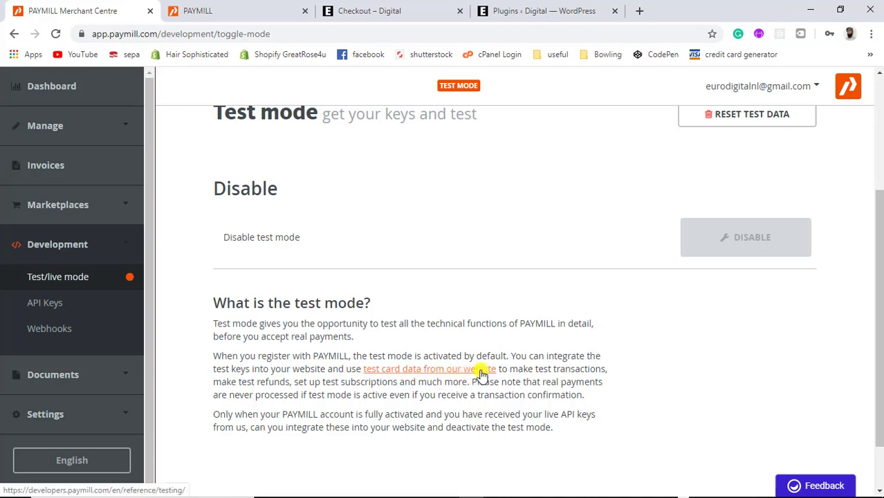
{"action": "middle_click", "coordinate": [428, 368]}
- Review the card, Direct Debit and SEPA test data, then close that tab and the PAYMILL homepage tab
{"action": "left_click", "coordinate": [238, 15]}
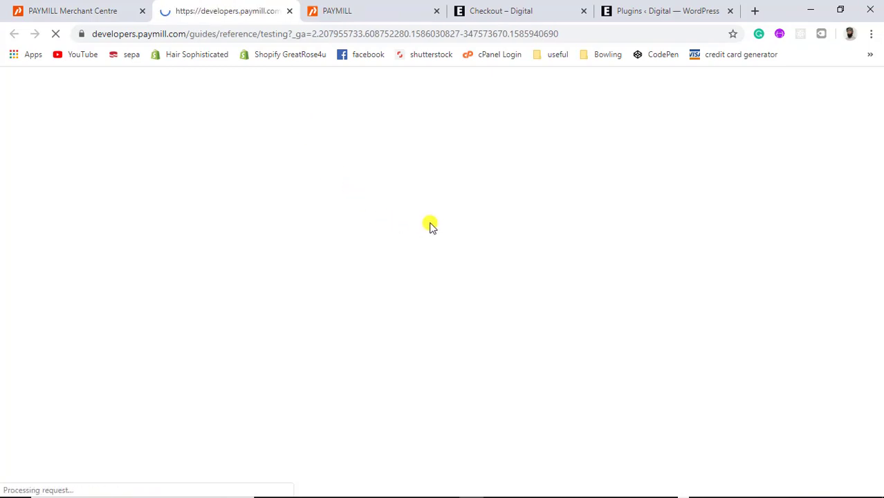
{"action": "scroll", "coordinate": [477, 257], "scroll_direction": "down", "scroll_amount": 5}
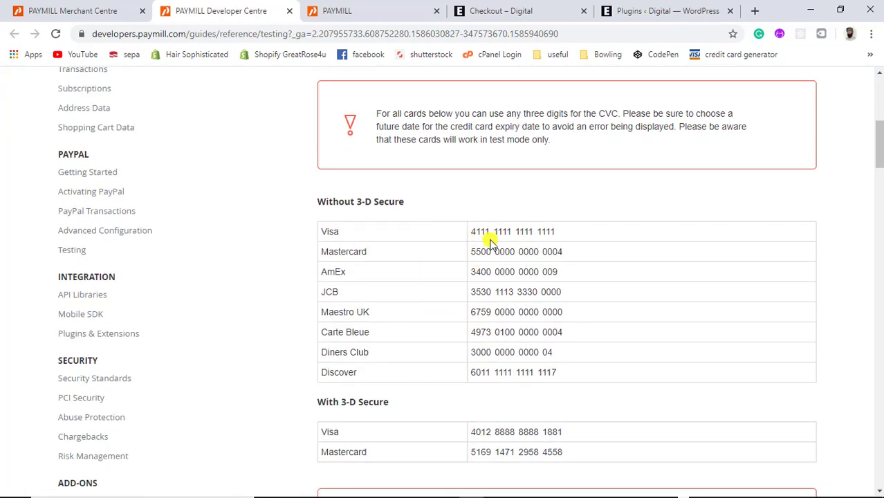
{"action": "scroll", "coordinate": [345, 333], "scroll_direction": "down", "scroll_amount": 8}
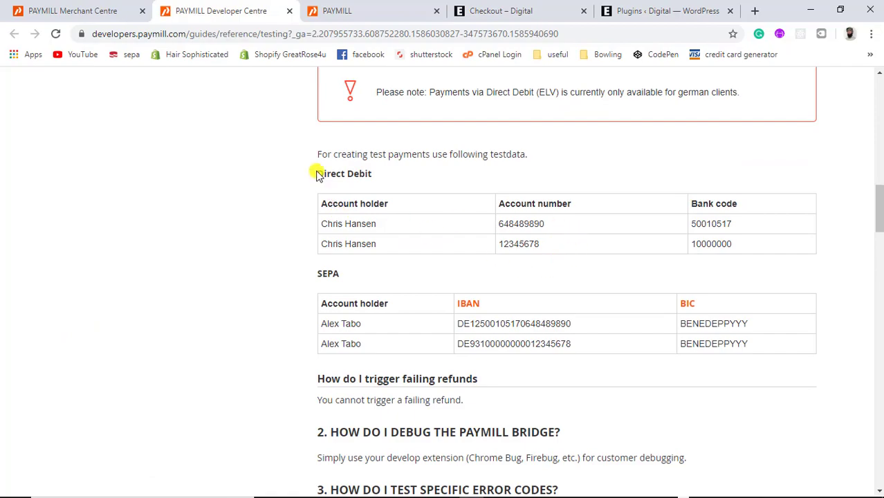
{"action": "scroll", "coordinate": [668, 313], "scroll_direction": "down", "scroll_amount": 8}
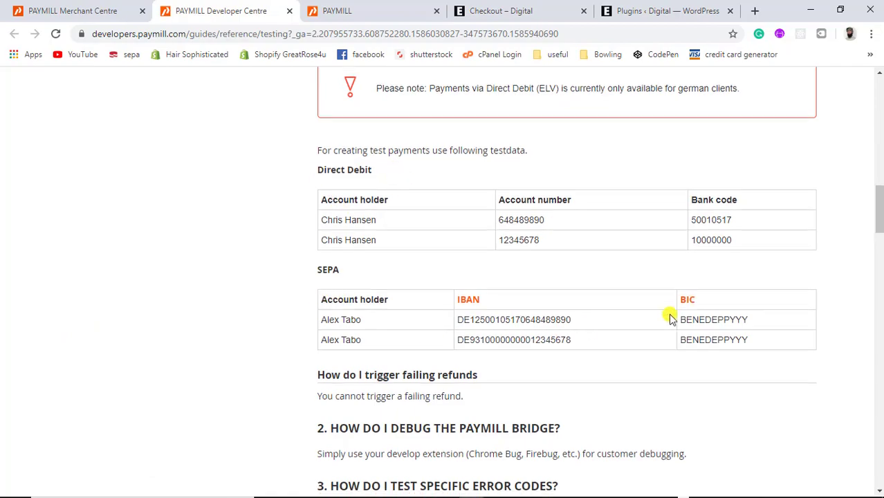
{"action": "scroll", "coordinate": [668, 317], "scroll_direction": "up", "scroll_amount": 10}
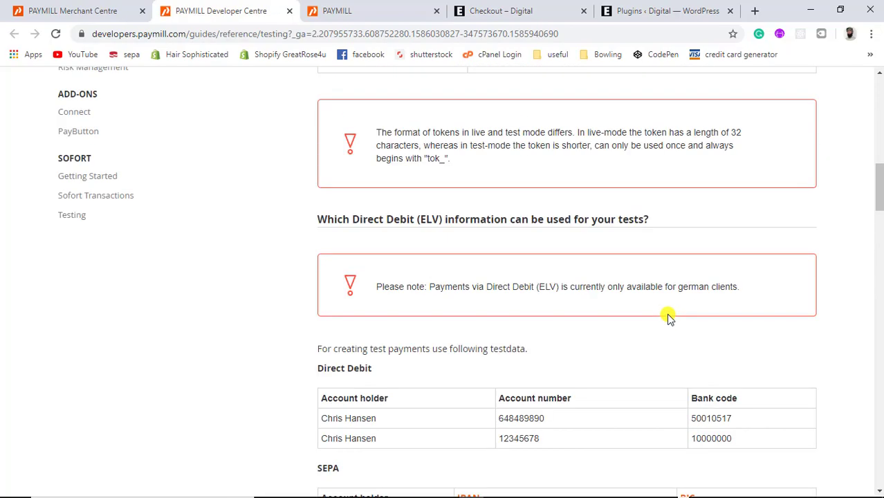
{"action": "left_click", "coordinate": [290, 11]}
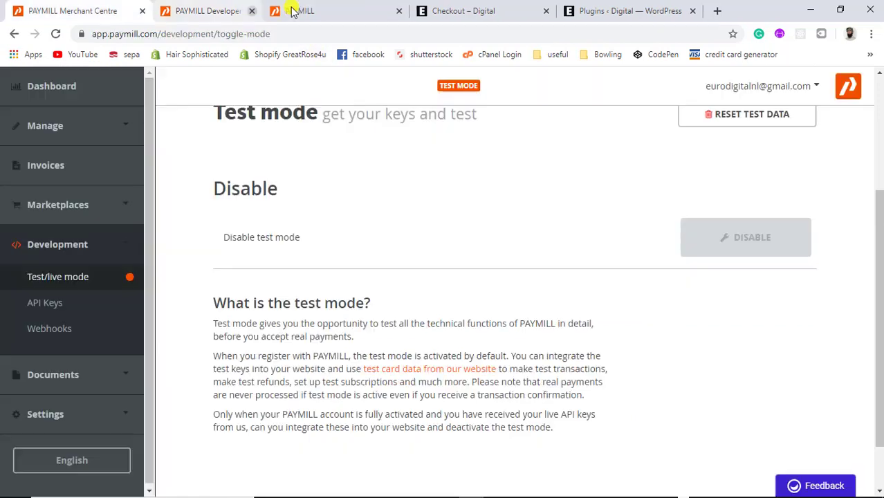
{"action": "left_click", "coordinate": [289, 11]}
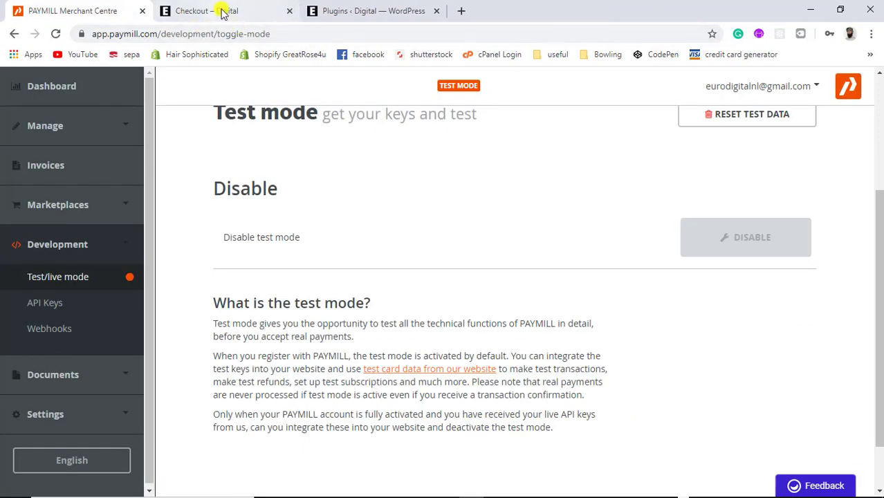
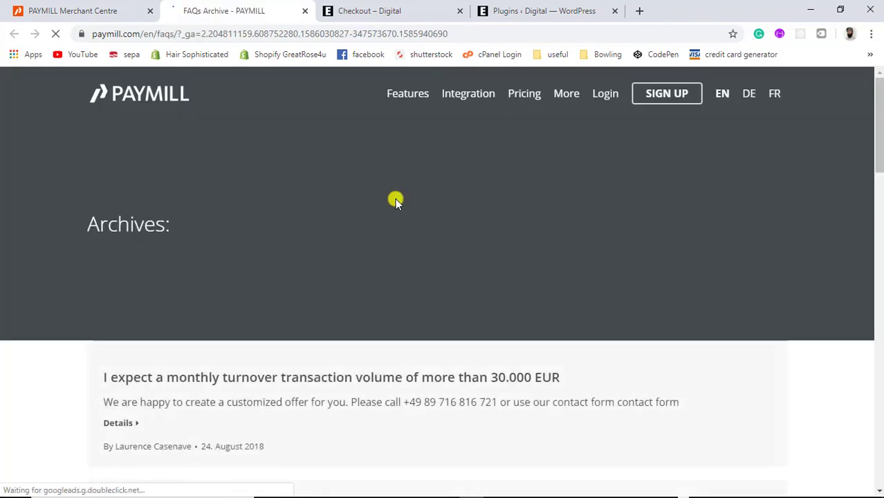
- Open PAYMILL's Integration overview, then open Web API Integration and Plugins and Extensions in new tabs
{"action": "left_click", "coordinate": [484, 93]}
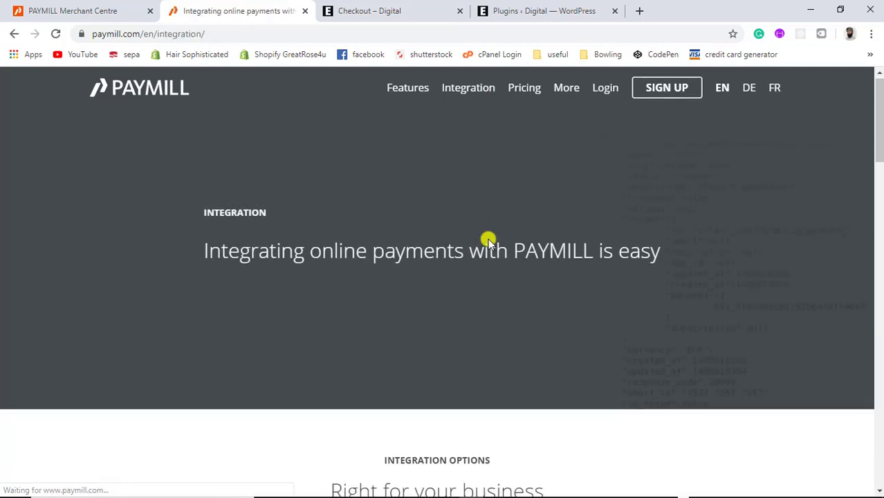
{"action": "scroll", "coordinate": [487, 239], "scroll_direction": "down", "scroll_amount": 5}
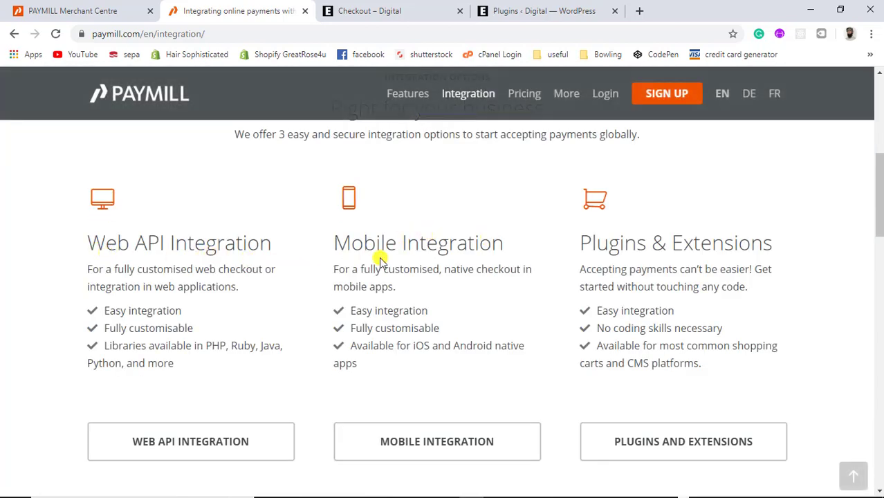
{"action": "scroll", "coordinate": [699, 242], "scroll_direction": "down", "scroll_amount": 1}
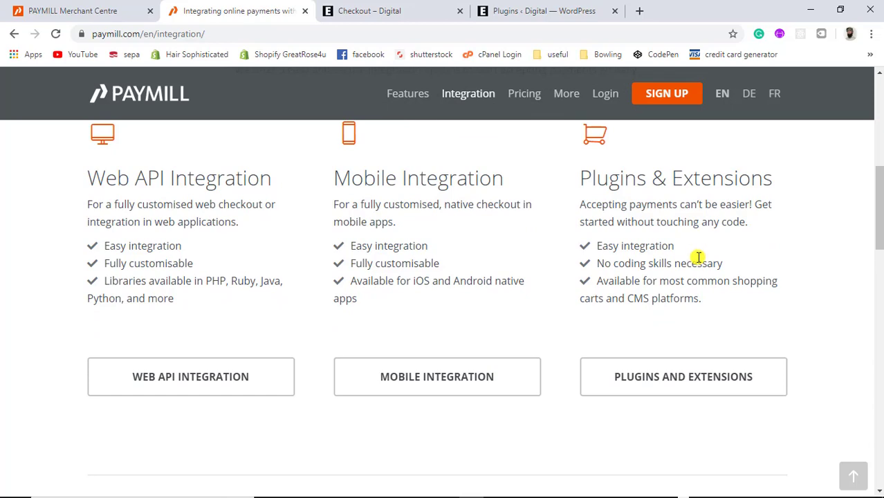
{"action": "scroll", "coordinate": [659, 335], "scroll_direction": "down", "scroll_amount": 10}
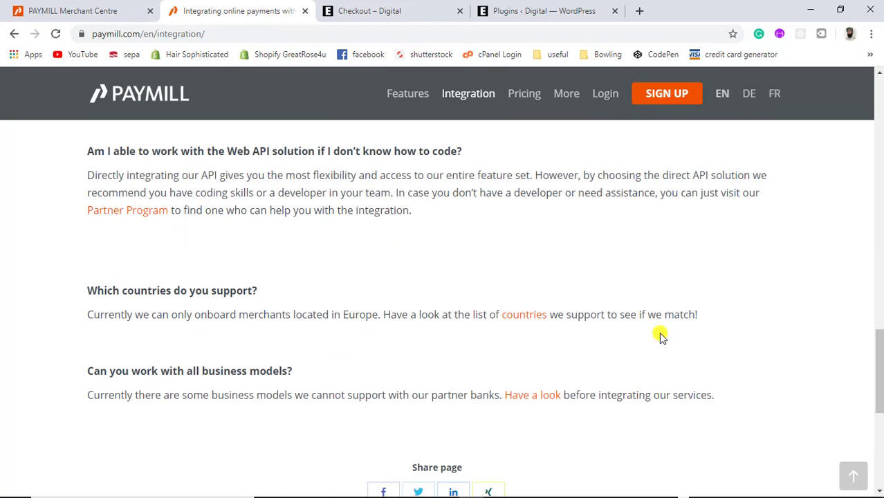
{"action": "scroll", "coordinate": [659, 335], "scroll_direction": "up", "scroll_amount": 6}
{"action": "scroll", "coordinate": [660, 336], "scroll_direction": "up", "scroll_amount": 5}
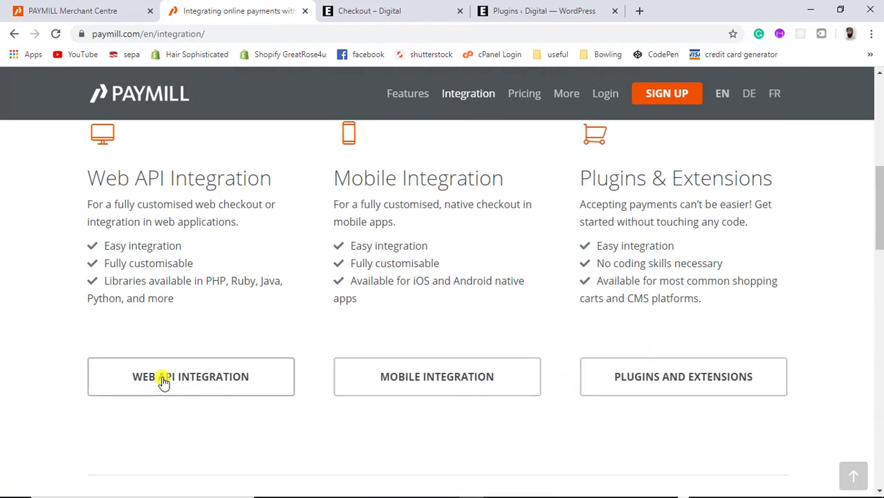
{"action": "middle_click", "coordinate": [253, 392]}
{"action": "middle_click", "coordinate": [750, 377]}
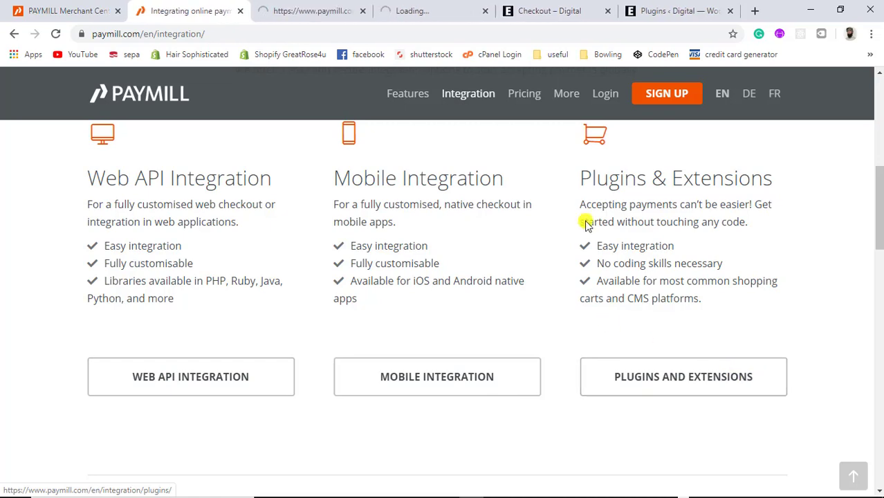
- Read through the Web API Integration page
{"action": "left_click", "coordinate": [308, 9]}
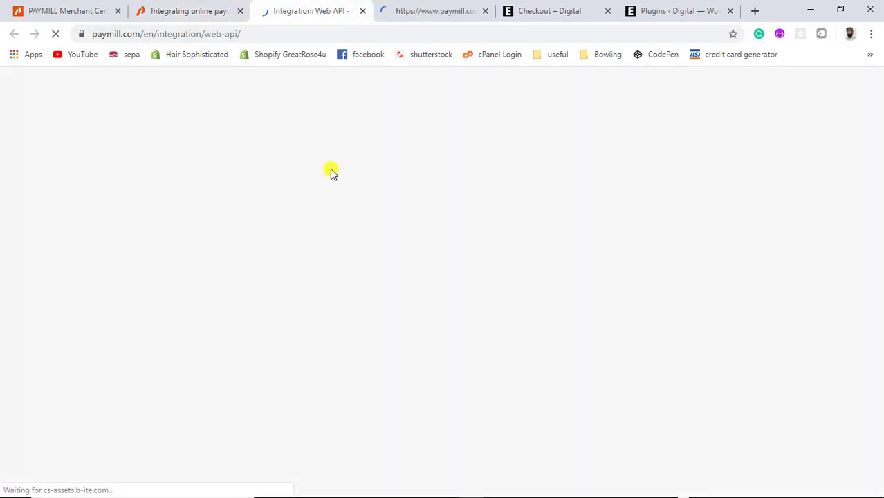
{"action": "scroll", "coordinate": [415, 250], "scroll_direction": "down", "scroll_amount": 3}
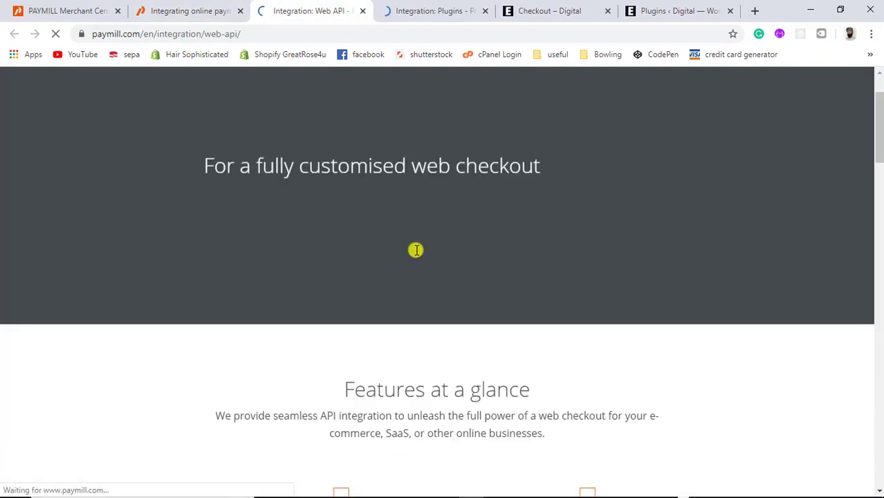
{"action": "scroll", "coordinate": [415, 250], "scroll_direction": "down", "scroll_amount": 13}
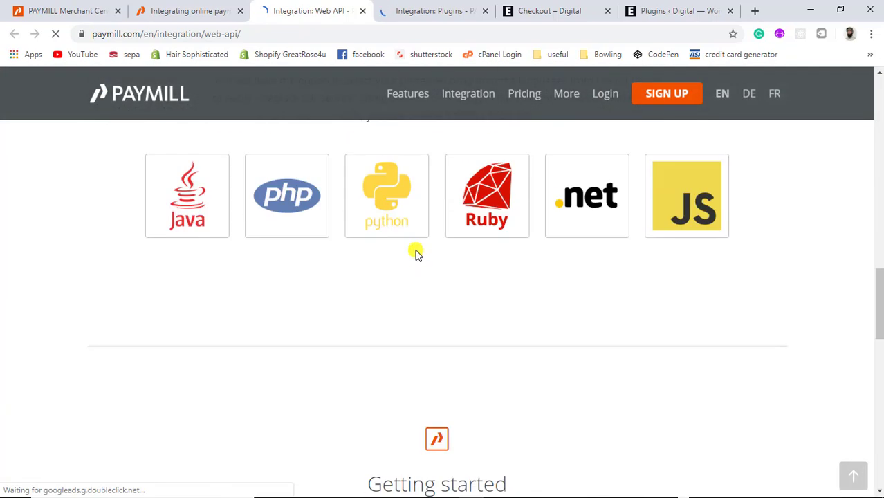
{"action": "scroll", "coordinate": [415, 253], "scroll_direction": "up", "scroll_amount": 2}
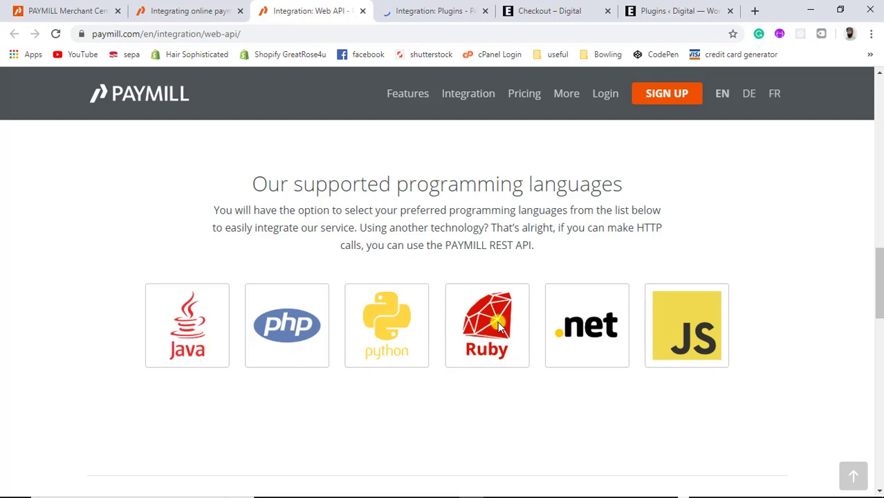
{"action": "scroll", "coordinate": [646, 335], "scroll_direction": "down", "scroll_amount": 10}
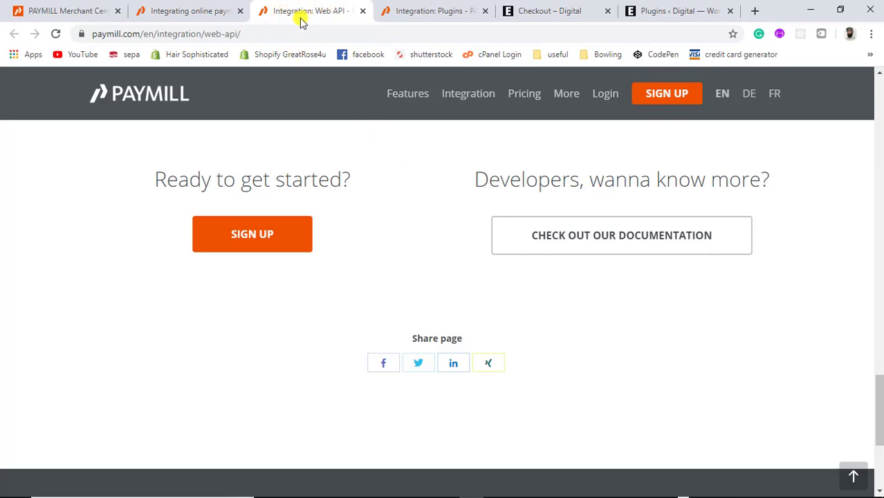
- Review the Plugins page listing Magento, WooCommerce, Shopware, OXID and PrestaShop
{"action": "left_click", "coordinate": [394, 8]}
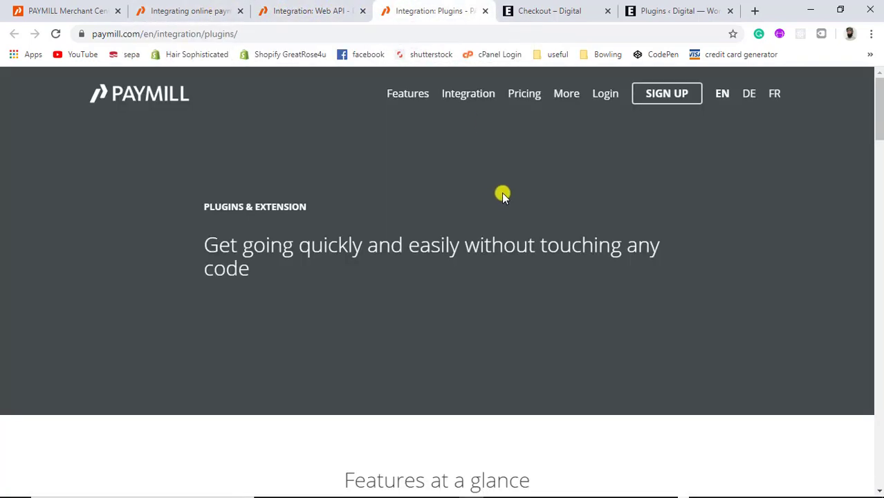
{"action": "scroll", "coordinate": [503, 204], "scroll_direction": "down", "scroll_amount": 5}
{"action": "scroll", "coordinate": [570, 261], "scroll_direction": "down", "scroll_amount": 8}
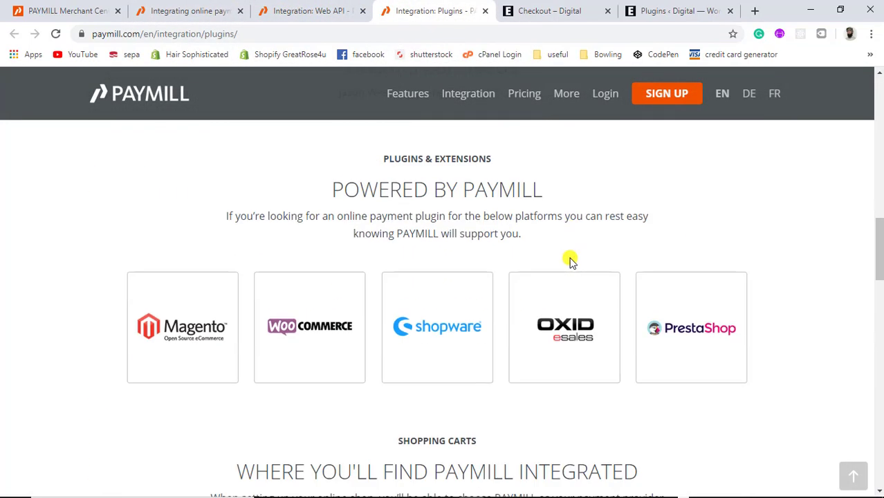
{"action": "scroll", "coordinate": [560, 266], "scroll_direction": "down", "scroll_amount": 1}
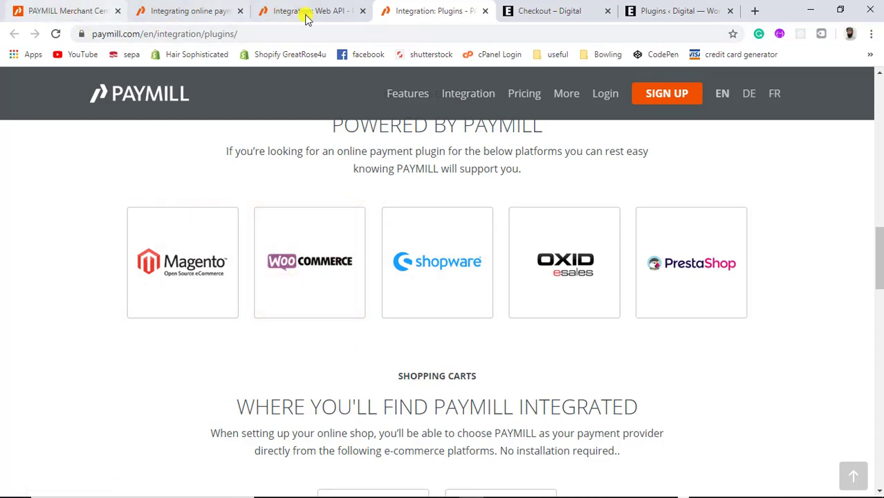
- Glance at the store's PAYMILL order-received confirmation, then go to the WordPress Installed Plugins page
{"action": "left_click", "coordinate": [544, 8]}
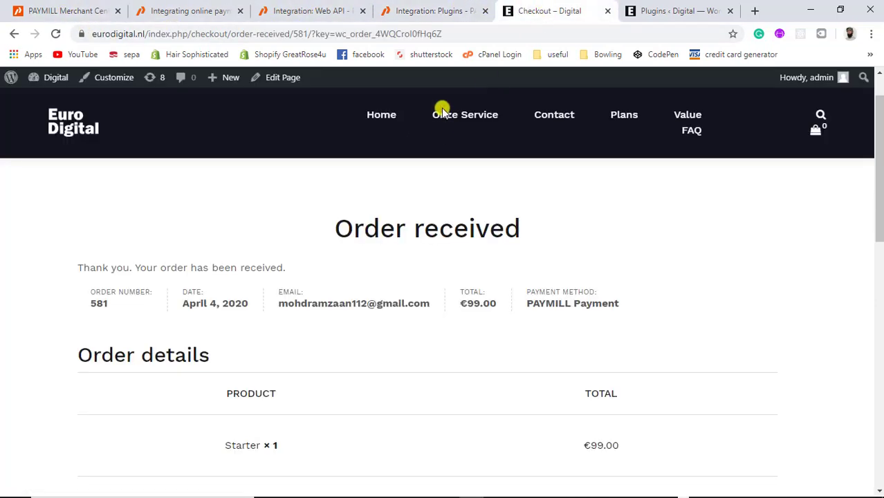
{"action": "left_click", "coordinate": [688, 11]}
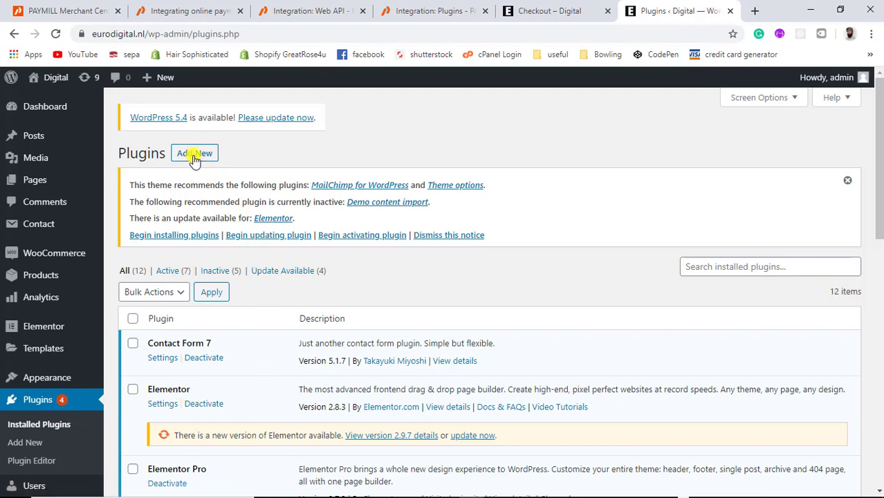
- Search Add Plugins for 'paymill' and locate PAYMILL for WordPress, already marked Active
{"action": "left_click", "coordinate": [194, 153]}
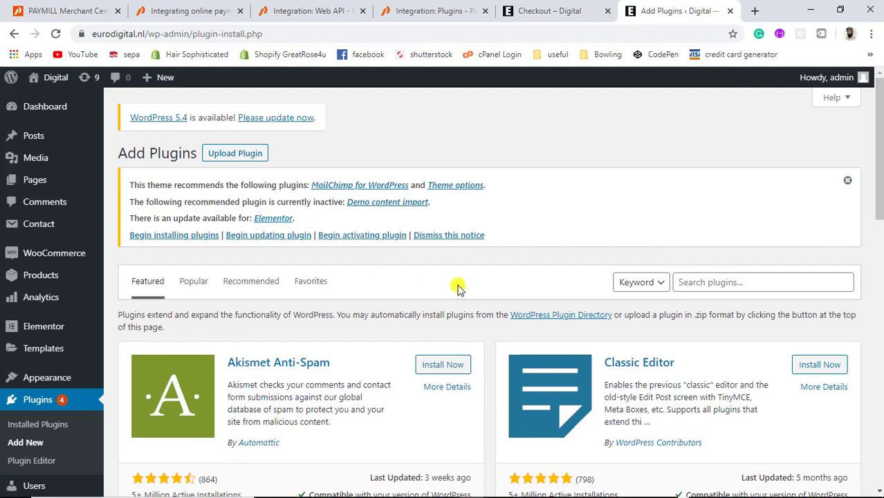
{"action": "left_click", "coordinate": [781, 275]}
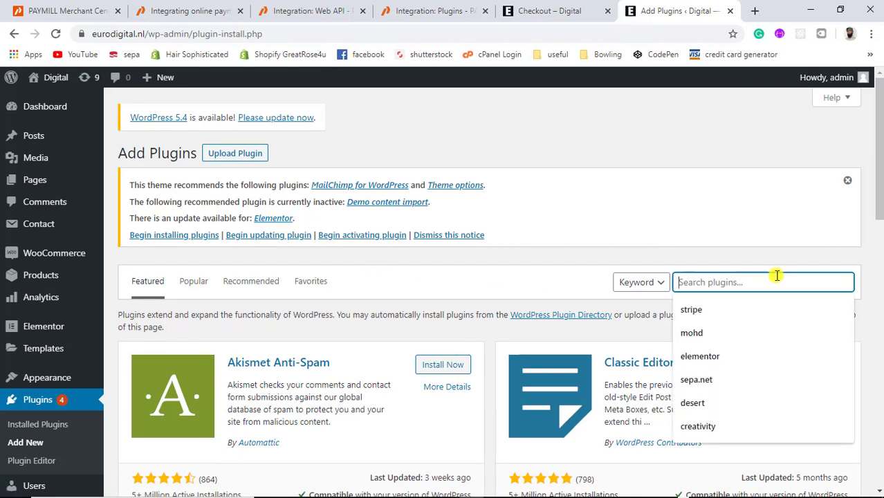
{"action": "type", "text": "t"}
{"action": "type", "text": "psy"}
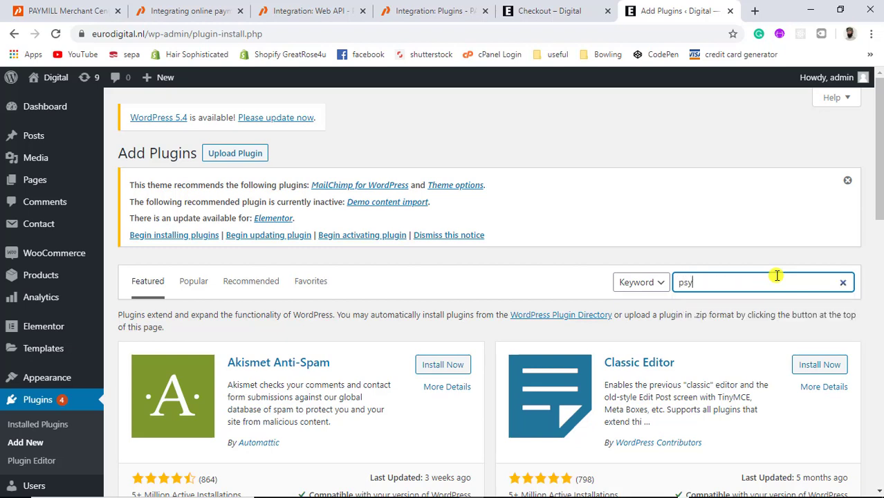
{"action": "key", "text": "BackSpace"}
{"action": "key", "text": "BackSpace"}
{"action": "key", "text": "BackSpace"}
{"action": "key", "text": "BackSpace"}
{"action": "type", "text": "ps"}
{"action": "key", "text": "BackSpace"}
{"action": "type", "text": "aymill"}
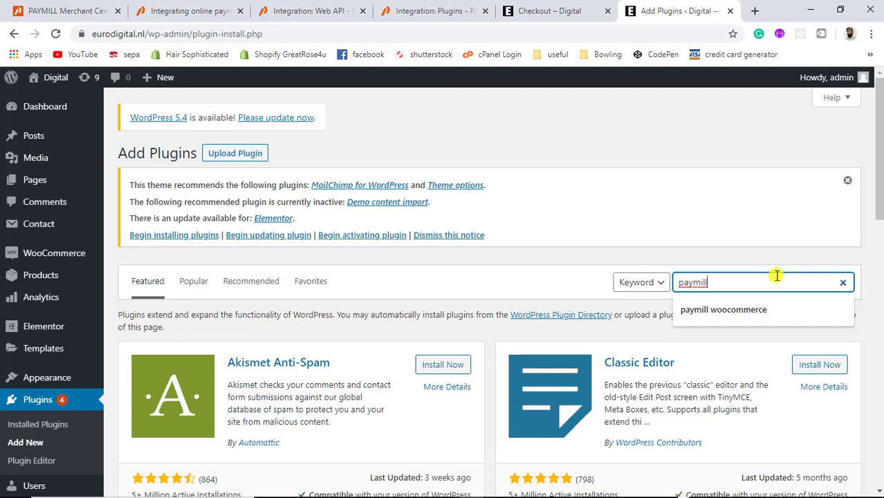
{"action": "key", "text": "Return"}
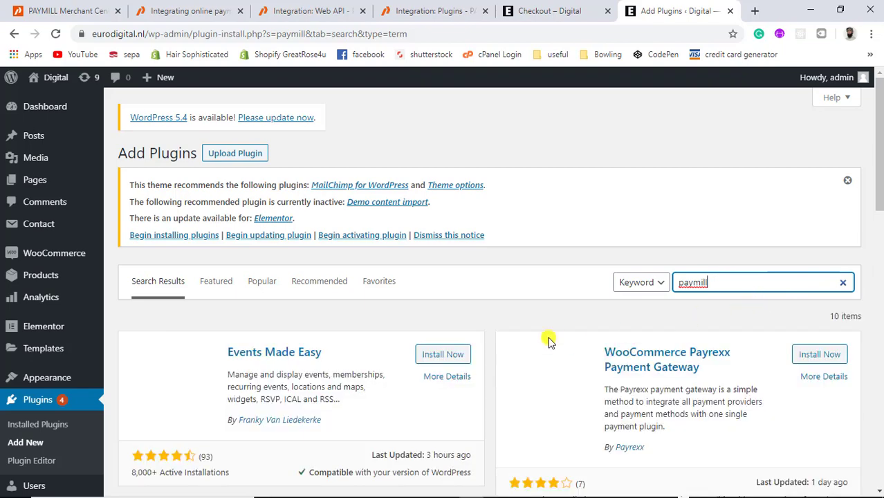
{"action": "scroll", "coordinate": [514, 354], "scroll_direction": "down", "scroll_amount": 4}
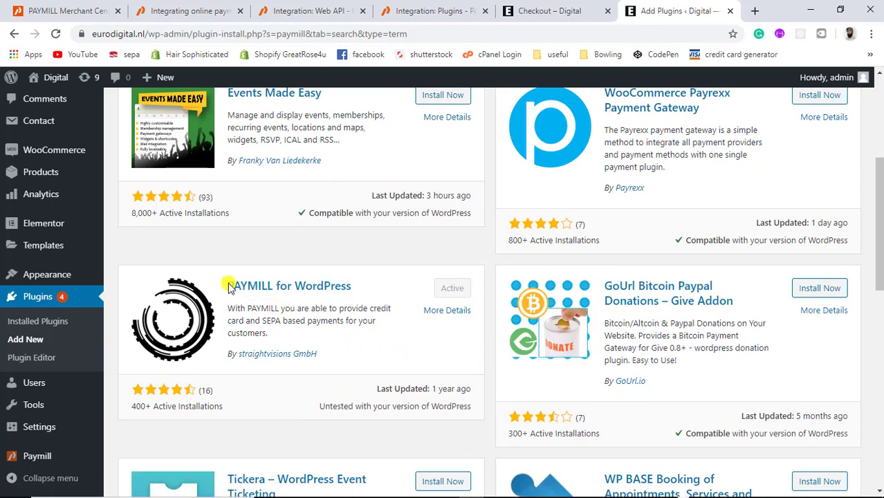
{"action": "left_click_drag", "start_coordinate": [231, 287], "coordinate": [361, 282]}
{"action": "left_click", "coordinate": [377, 287]}
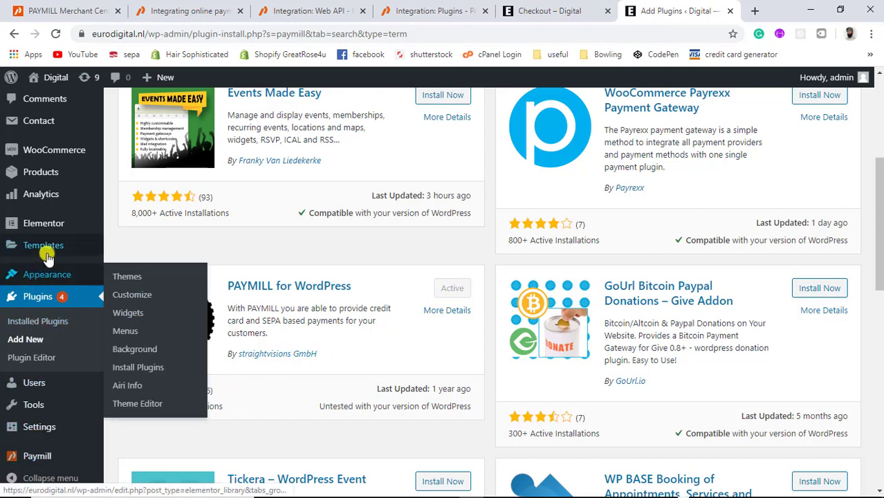
- Open the enabled PAYMILL Payment gateway under WooCommerce Settings > Payments, described as 'Payments made easy'
{"action": "mouse_move", "coordinate": [59, 150]}
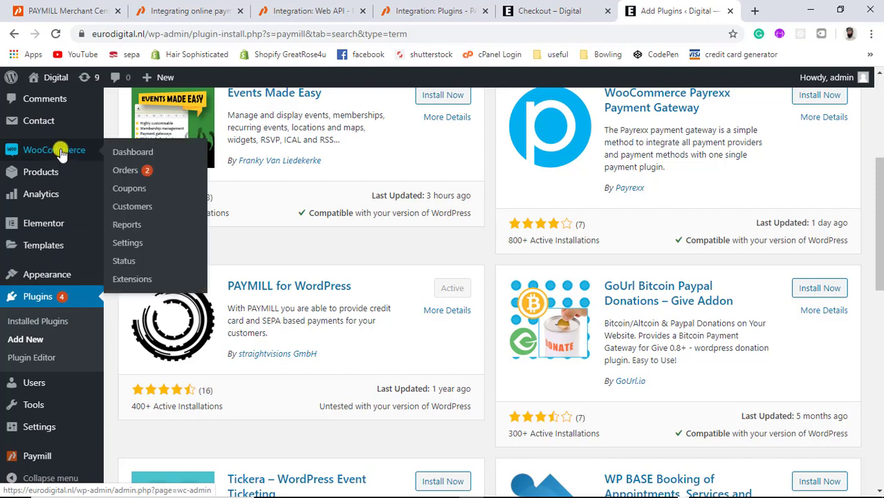
{"action": "left_click", "coordinate": [132, 242]}
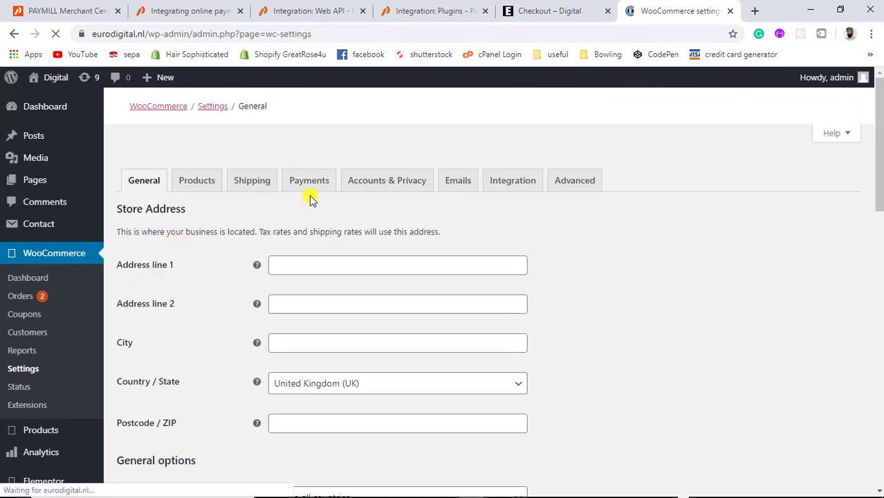
{"action": "left_click", "coordinate": [309, 181]}
{"action": "left_click", "coordinate": [310, 181]}
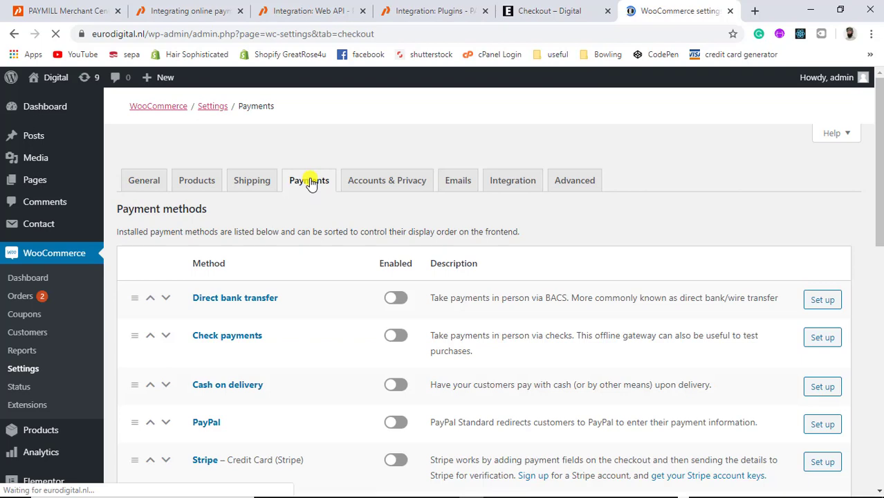
{"action": "scroll", "coordinate": [339, 223], "scroll_direction": "down", "scroll_amount": 2}
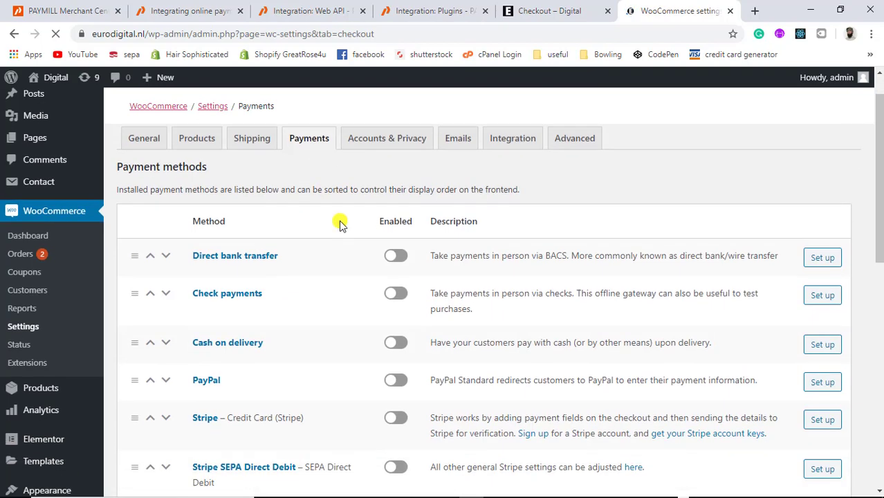
{"action": "scroll", "coordinate": [339, 223], "scroll_direction": "down", "scroll_amount": 7}
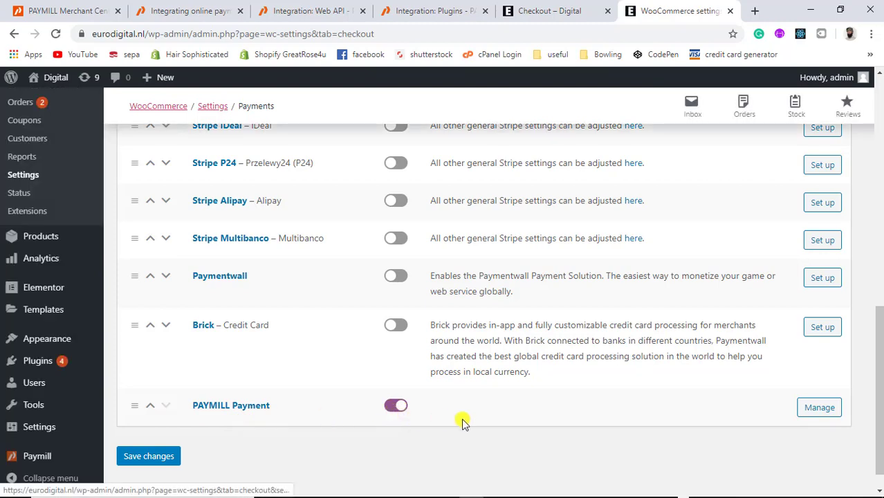
{"action": "left_click", "coordinate": [827, 410]}
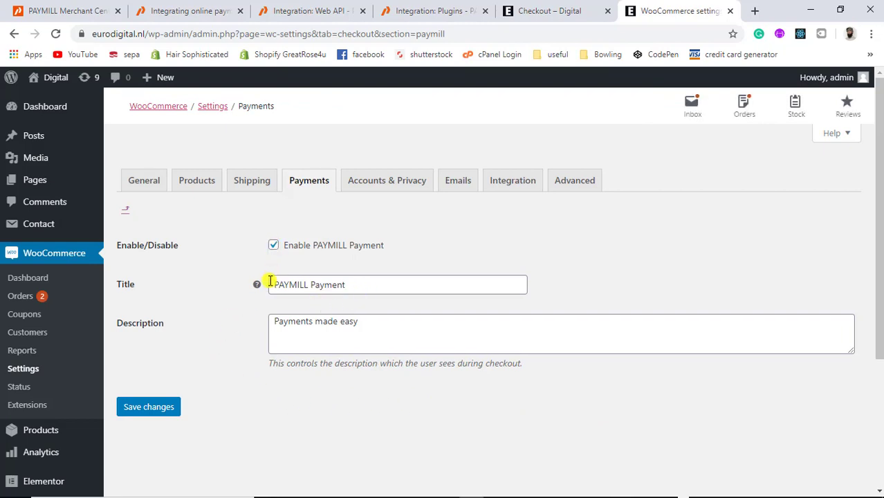
{"action": "scroll", "coordinate": [23, 346], "scroll_direction": "down", "scroll_amount": 3}
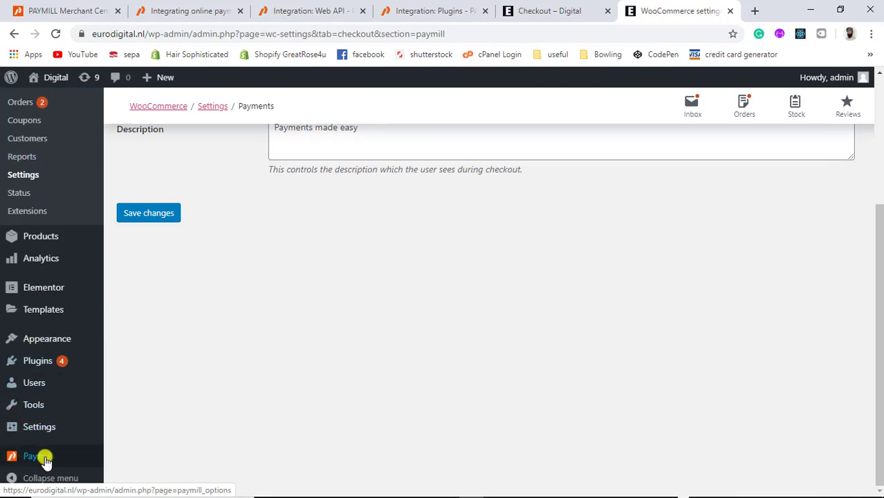
- Confirm the Paymill plugin settings have both private and public API keys filled in
{"action": "left_click", "coordinate": [33, 458]}
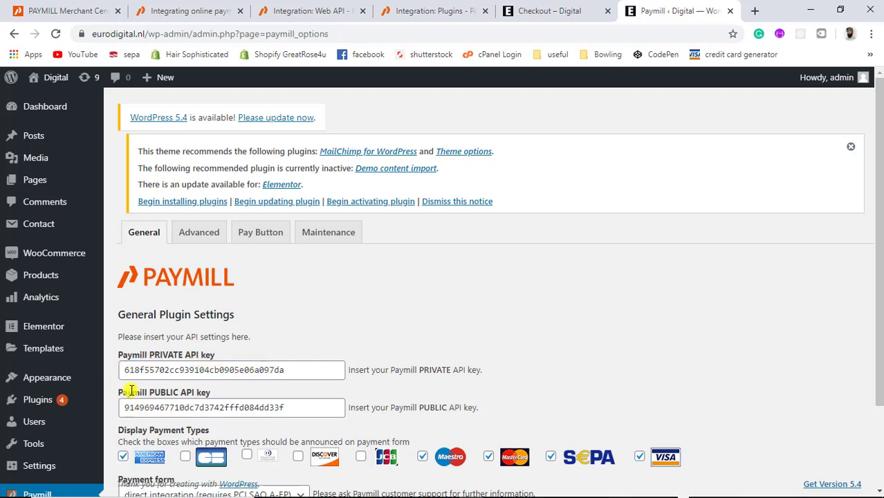
{"action": "left_click_drag", "start_coordinate": [119, 392], "coordinate": [216, 392]}
{"action": "left_click", "coordinate": [214, 392]}
{"action": "left_click", "coordinate": [74, 12]}
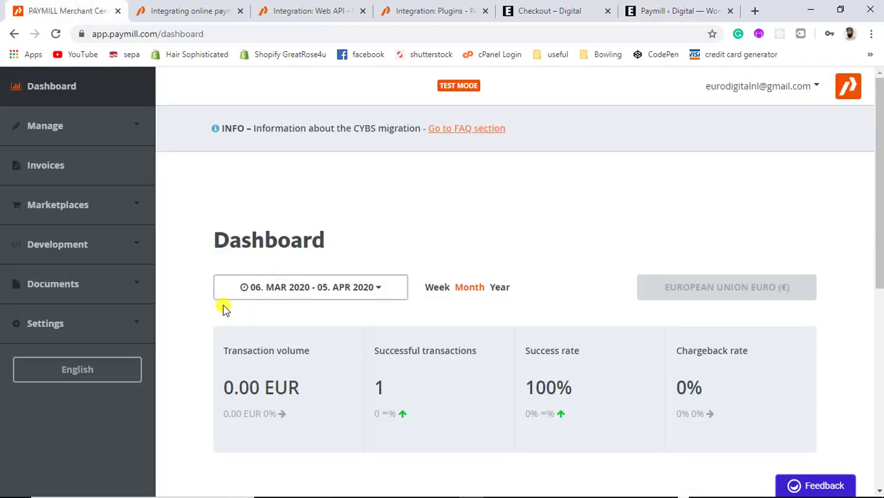
- Open Development > API Keys in Merchant Centre and check the private and public test keys
{"action": "left_click", "coordinate": [57, 245]}
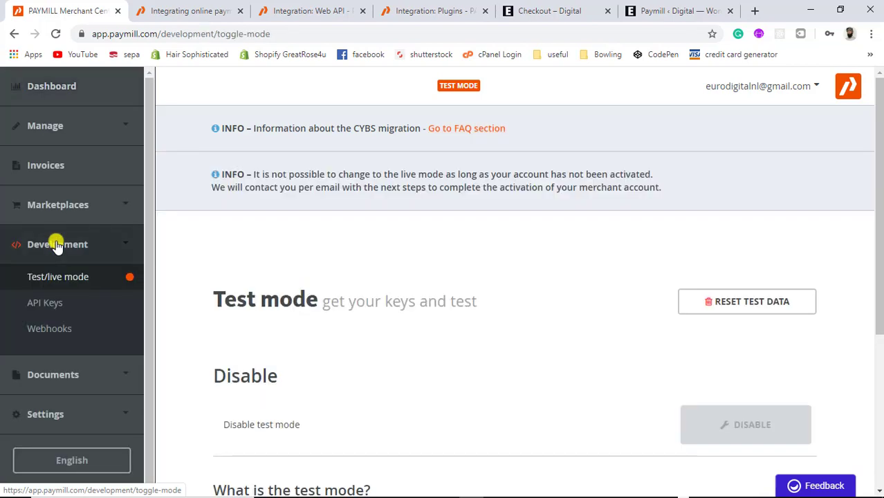
{"action": "left_click", "coordinate": [38, 305]}
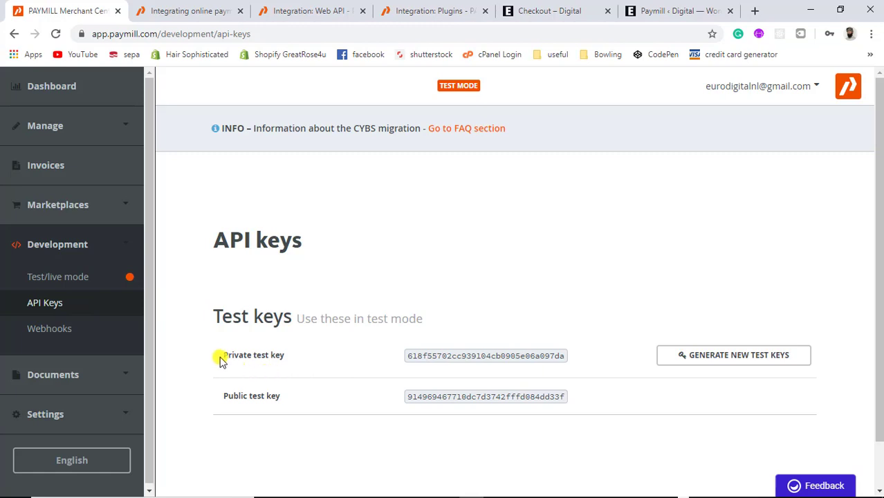
{"action": "left_click_drag", "start_coordinate": [221, 357], "coordinate": [314, 358]}
{"action": "left_click", "coordinate": [314, 359]}
{"action": "left_click_drag", "start_coordinate": [227, 395], "coordinate": [316, 402]}
{"action": "left_click", "coordinate": [317, 404]}
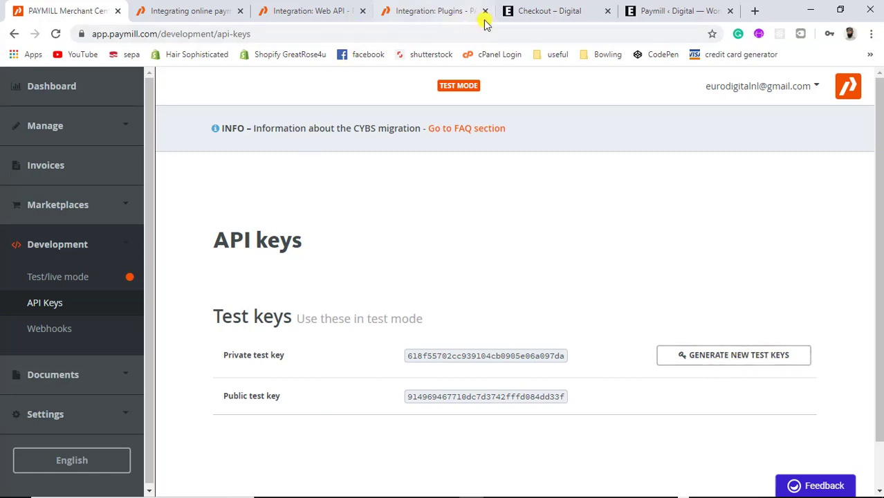
- Return to the Paymill plugin settings showing American Express, Maestro, MasterCard, SEPA and Visa enabled
{"action": "left_click", "coordinate": [550, 11]}
{"action": "left_click", "coordinate": [676, 12]}
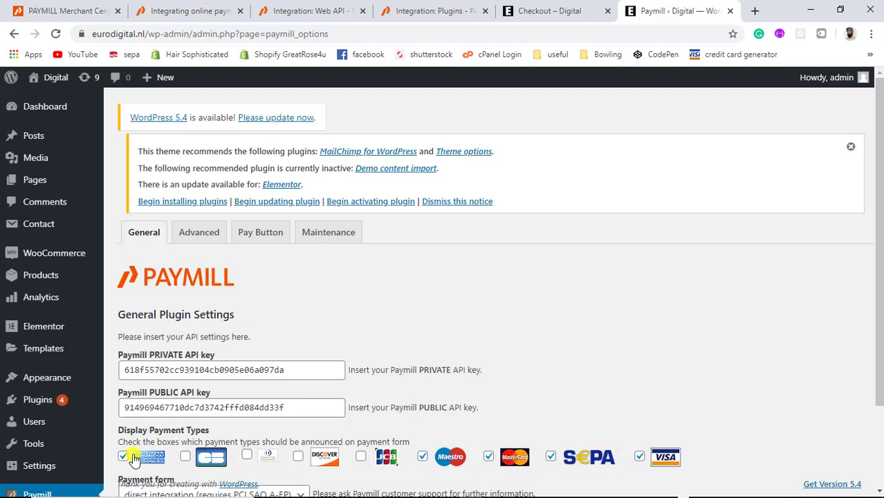
{"action": "mouse_move", "coordinate": [332, 490]}
- From the store home page, add the Basic Plan to the cart
{"action": "left_click", "coordinate": [560, 12]}
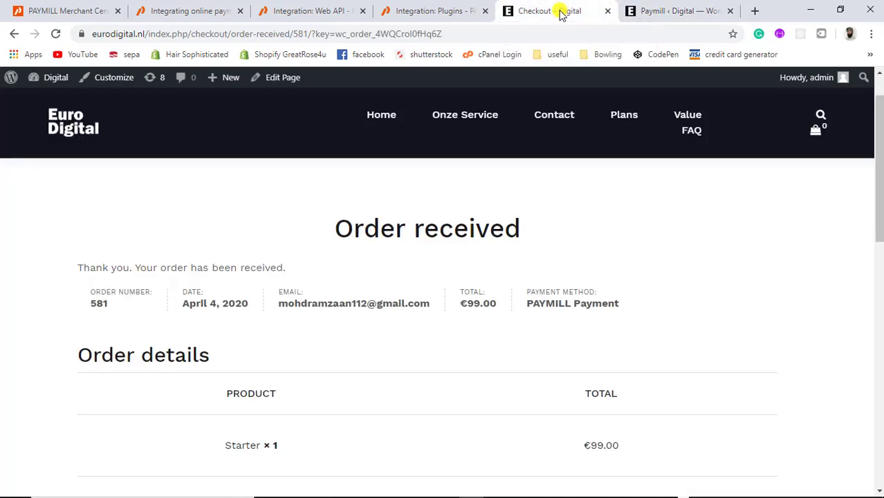
{"action": "left_click", "coordinate": [374, 121]}
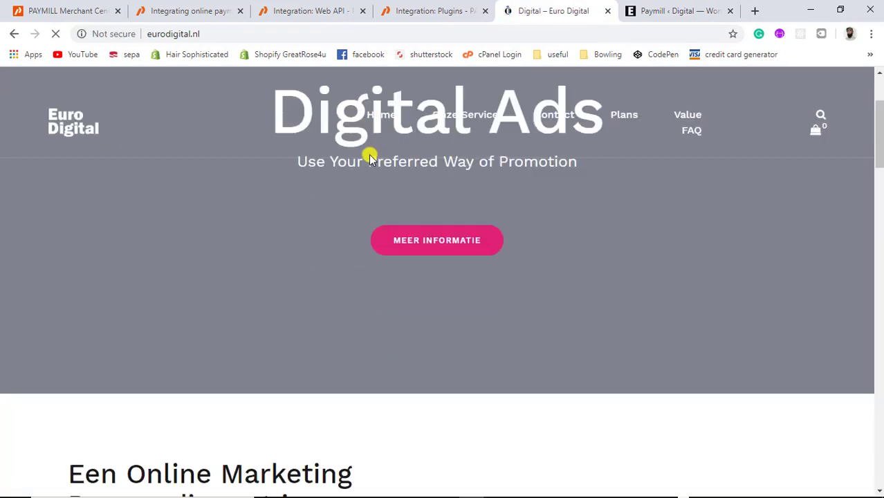
{"action": "scroll", "coordinate": [370, 157], "scroll_direction": "down", "scroll_amount": 12}
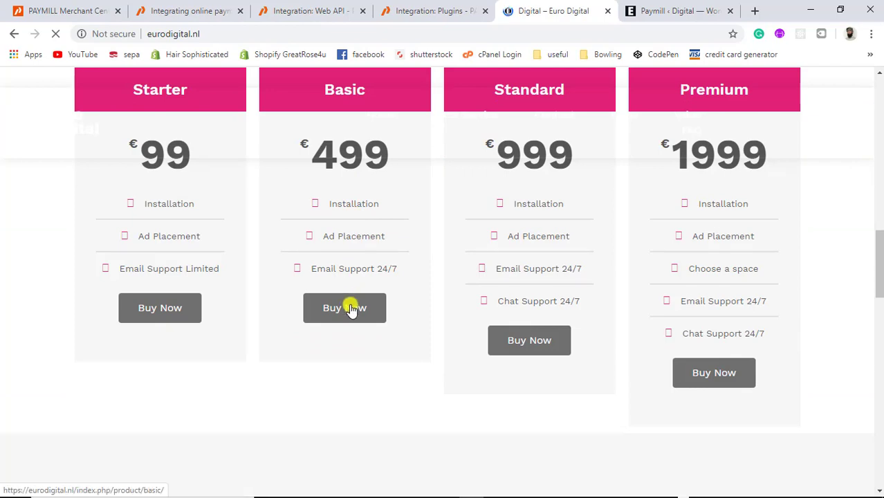
{"action": "left_click", "coordinate": [351, 309]}
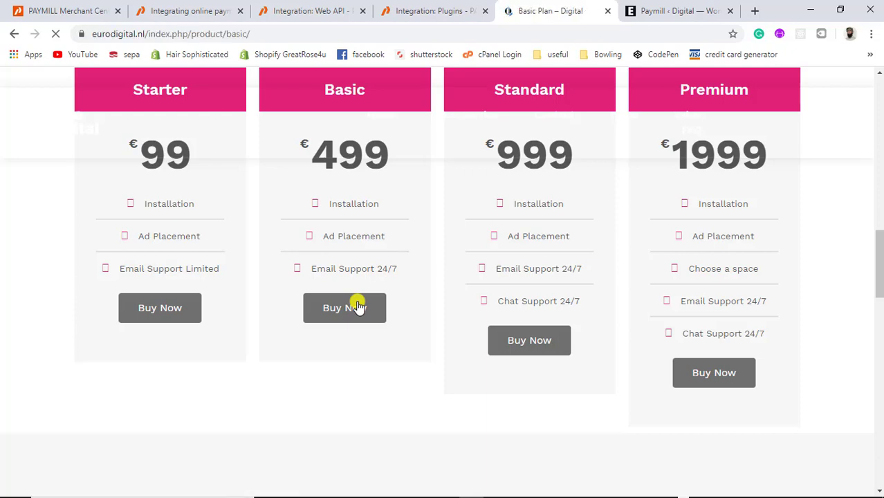
{"action": "scroll", "coordinate": [357, 307], "scroll_direction": "down", "scroll_amount": 3}
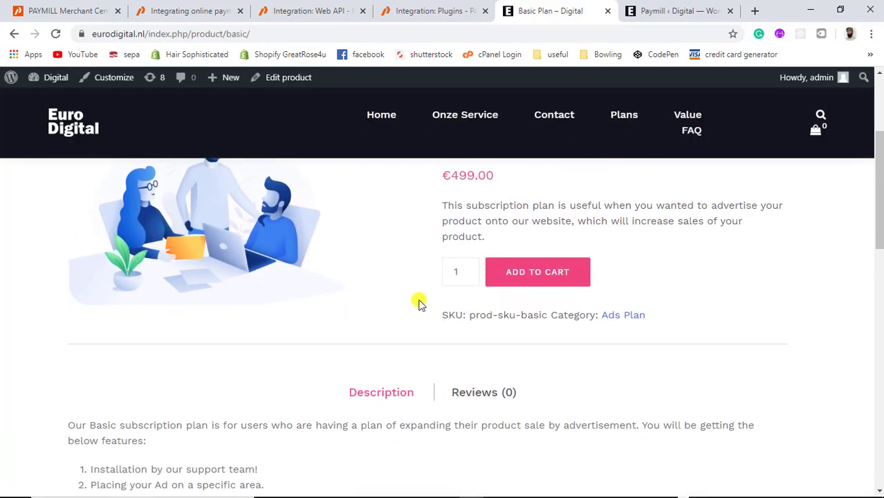
{"action": "left_click", "coordinate": [533, 274]}
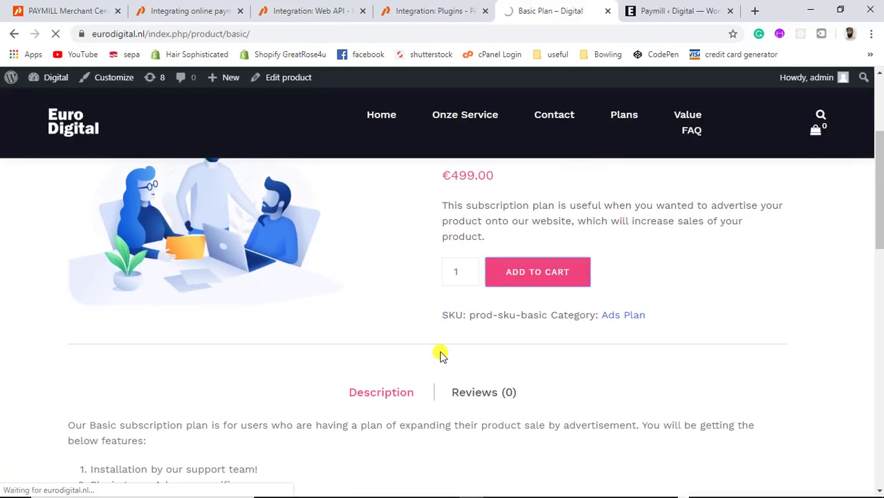
- Check the €499.00 Basic Plan in the cart and proceed to checkout
{"action": "scroll", "coordinate": [441, 354], "scroll_direction": "down", "scroll_amount": 6}
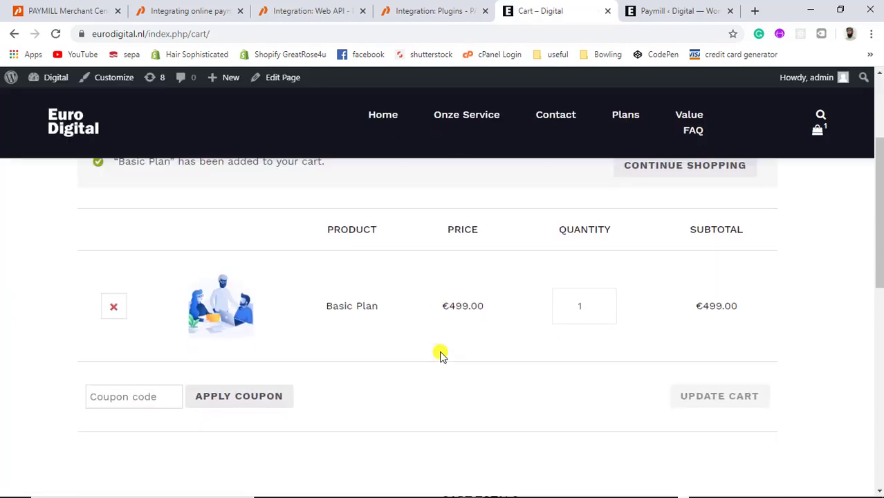
{"action": "scroll", "coordinate": [442, 354], "scroll_direction": "up", "scroll_amount": 3}
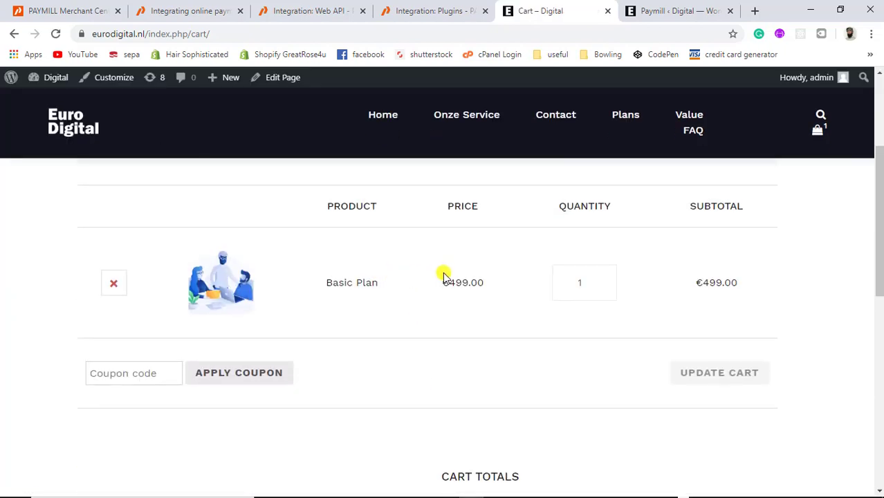
{"action": "left_click_drag", "start_coordinate": [324, 289], "coordinate": [389, 292]}
{"action": "left_click", "coordinate": [394, 294]}
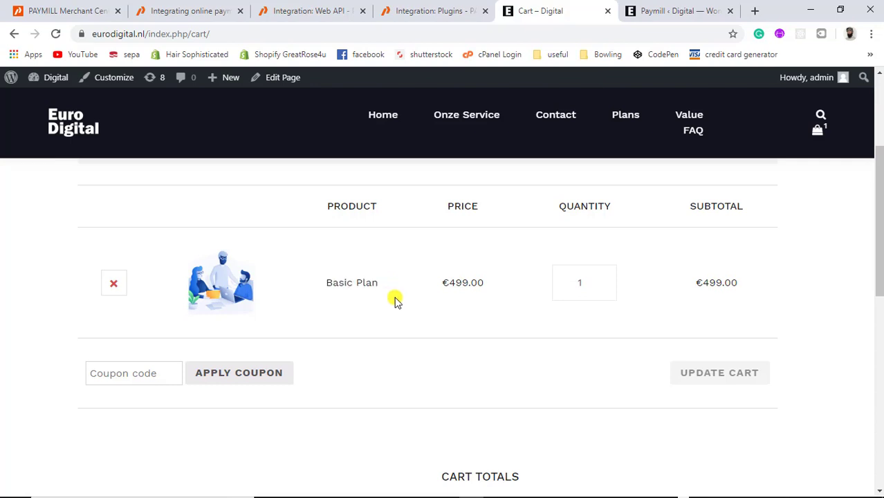
{"action": "scroll", "coordinate": [395, 298], "scroll_direction": "down", "scroll_amount": 5}
{"action": "left_click", "coordinate": [657, 335]}
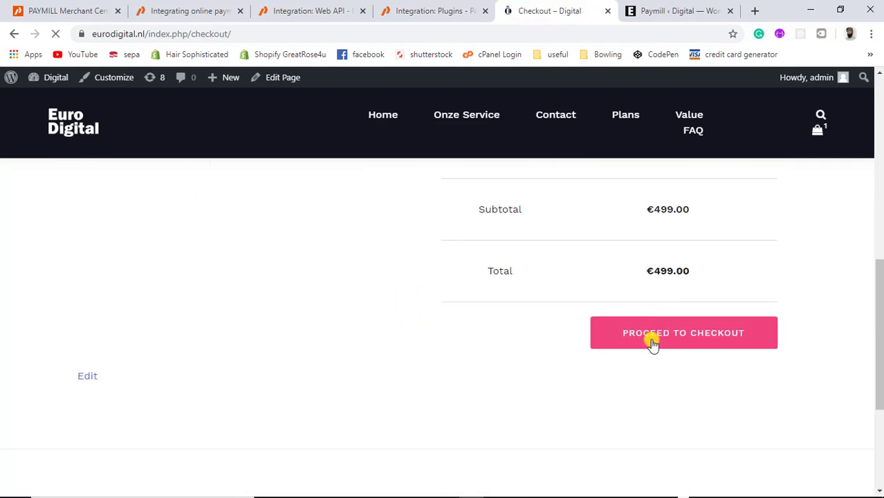
- Scroll the checkout page down to the PAYMILL Credit Card and SEPA payment form
{"action": "scroll", "coordinate": [637, 347], "scroll_direction": "down", "scroll_amount": 4}
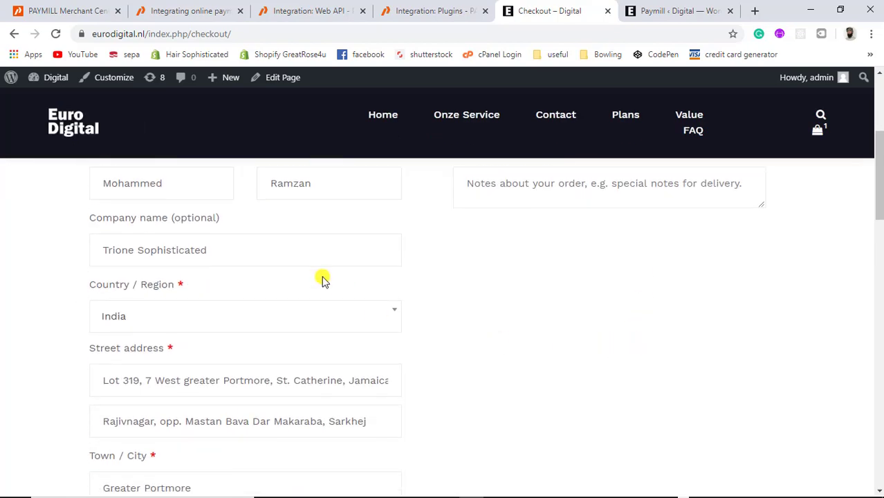
{"action": "left_click", "coordinate": [223, 185]}
{"action": "scroll", "coordinate": [240, 245], "scroll_direction": "up", "scroll_amount": 3}
{"action": "scroll", "coordinate": [239, 244], "scroll_direction": "down", "scroll_amount": 6}
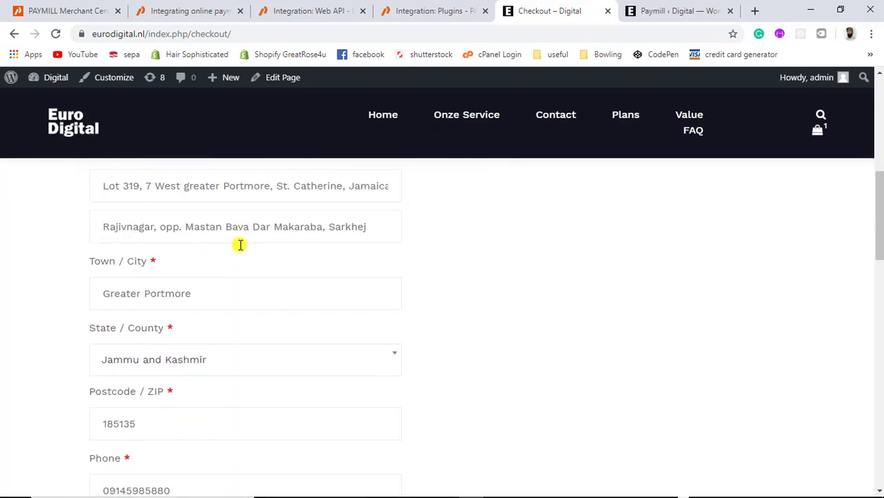
{"action": "scroll", "coordinate": [433, 400], "scroll_direction": "down", "scroll_amount": 4}
{"action": "scroll", "coordinate": [432, 400], "scroll_direction": "down", "scroll_amount": 6}
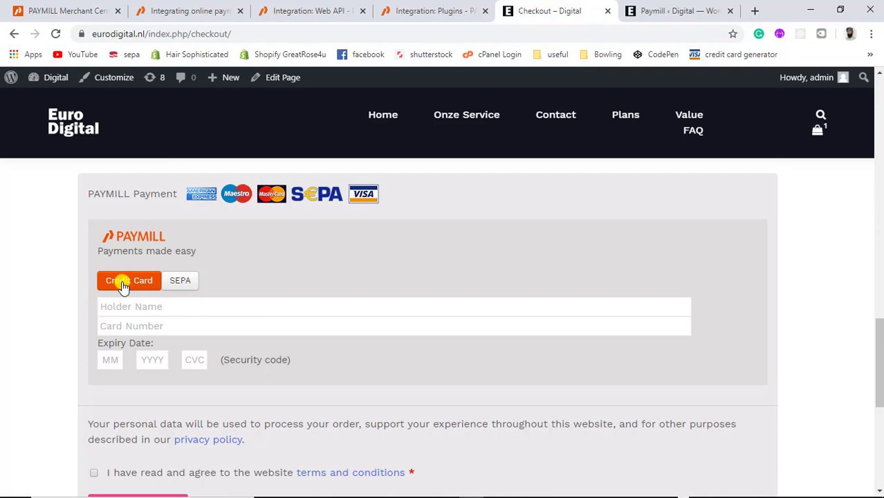
- Open Development > Test/live mode in Merchant Centre and the test card data guide in a new tab
{"action": "left_click", "coordinate": [303, 11]}
{"action": "key", "text": "ctrl+Tab"}
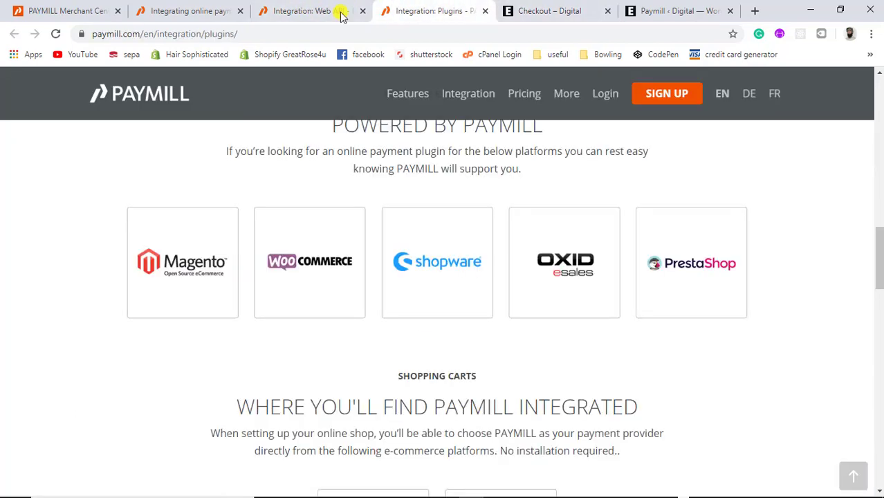
{"action": "left_click", "coordinate": [196, 5]}
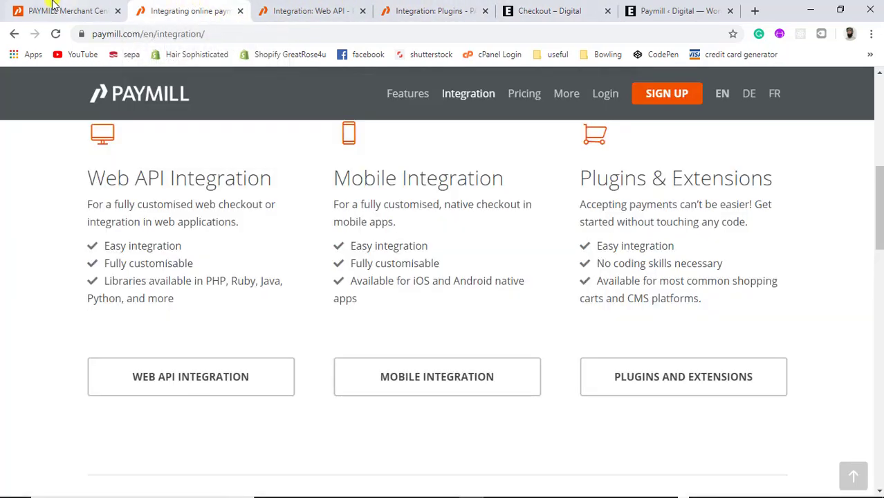
{"action": "left_click", "coordinate": [59, 11]}
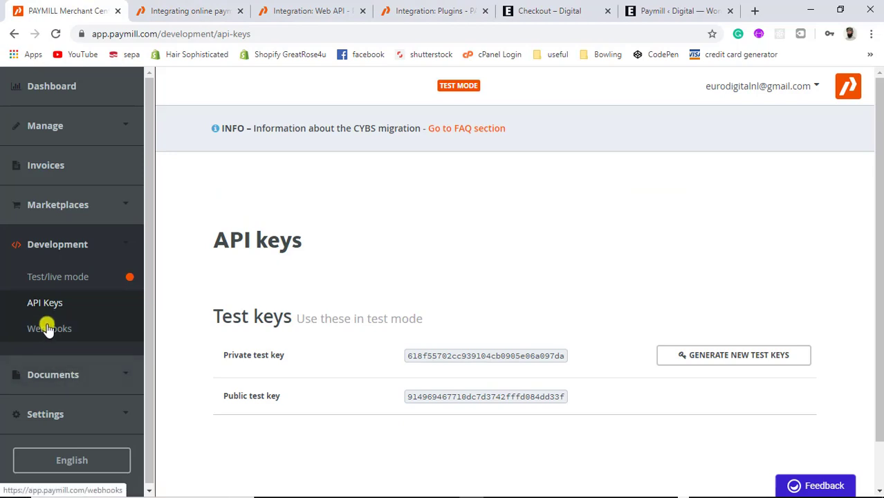
{"action": "left_click", "coordinate": [59, 374]}
{"action": "left_click", "coordinate": [63, 378]}
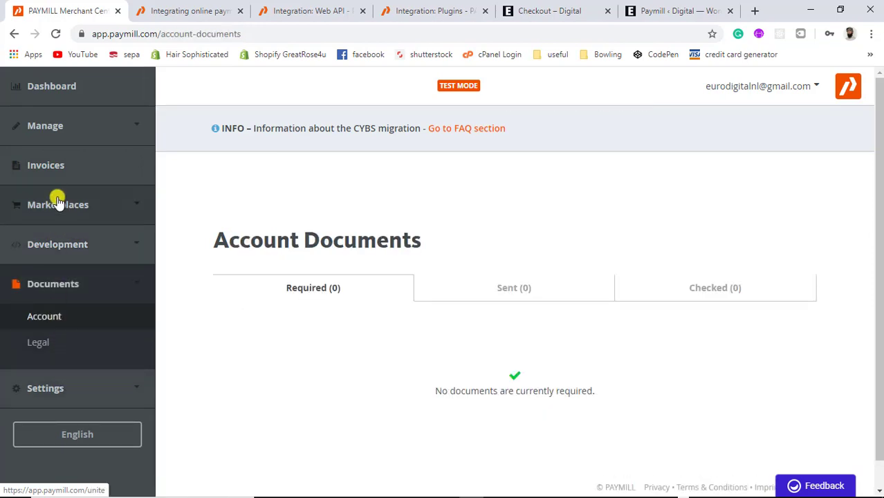
{"action": "left_click", "coordinate": [56, 244]}
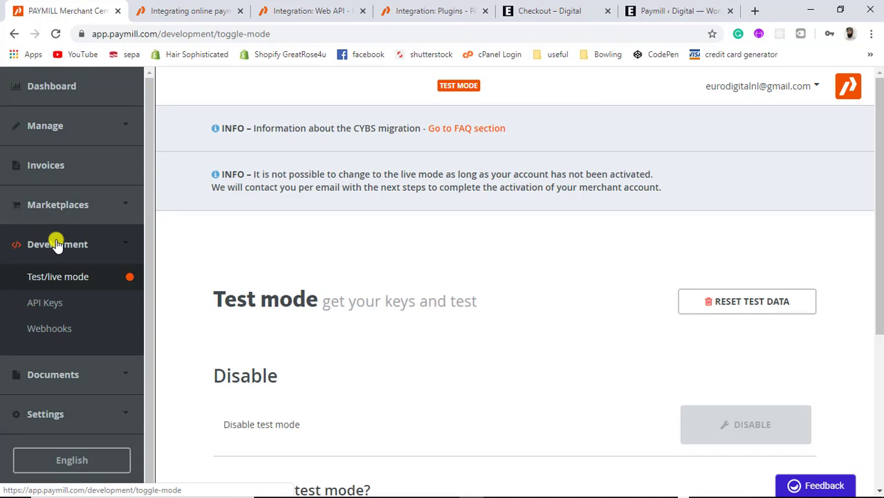
{"action": "scroll", "coordinate": [346, 299], "scroll_direction": "down", "scroll_amount": 3}
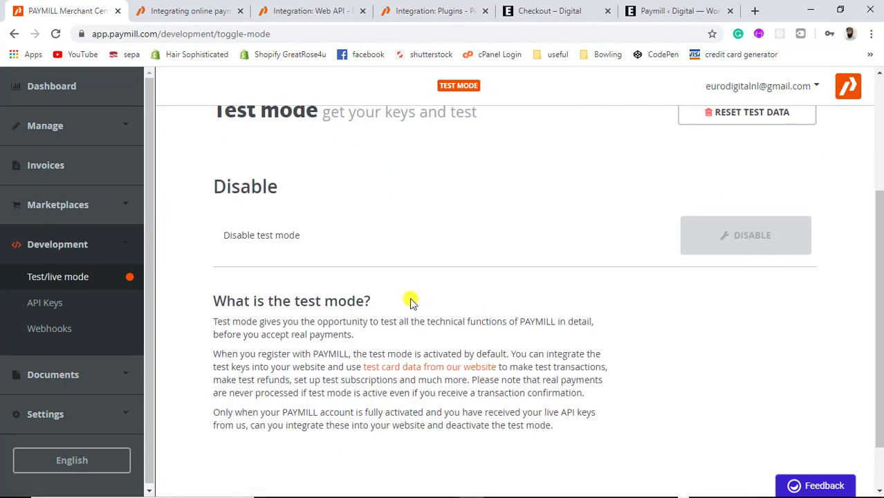
{"action": "middle_click", "coordinate": [404, 367]}
{"action": "left_click", "coordinate": [141, 10]}
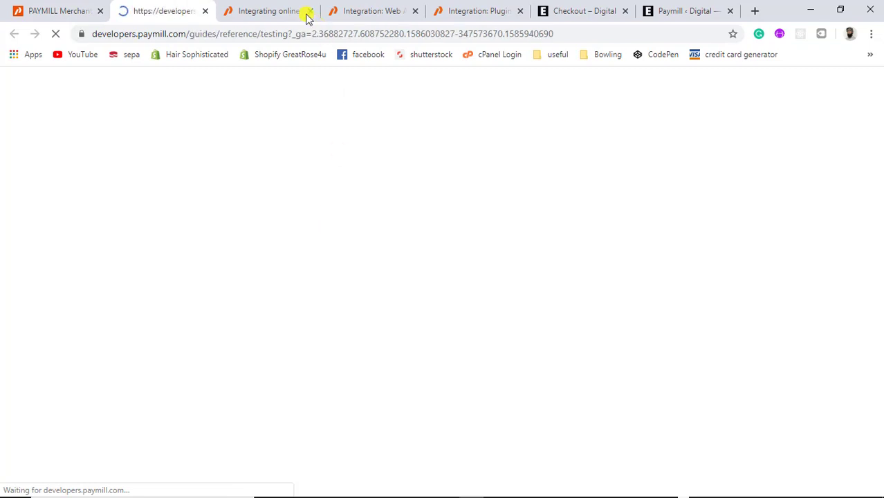
- Close the three Integration tabs and scroll to the test card numbers table
{"action": "middle_click", "coordinate": [282, 8]}
{"action": "middle_click", "coordinate": [283, 9]}
{"action": "middle_click", "coordinate": [284, 10]}
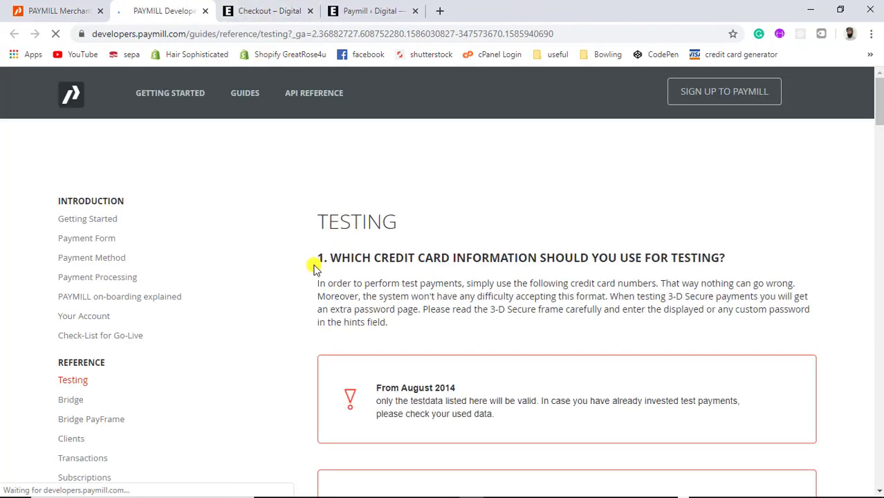
{"action": "scroll", "coordinate": [578, 253], "scroll_direction": "down", "scroll_amount": 5}
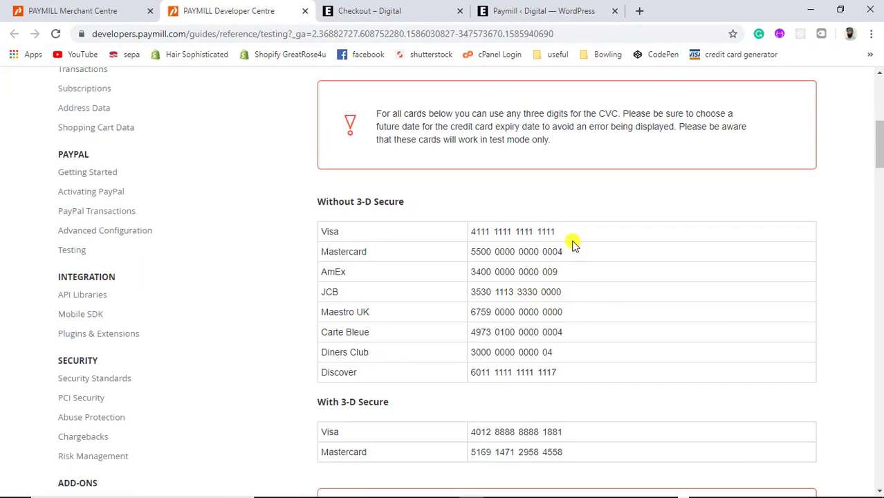
- Paste the Visa test card number into the card field and enter the card holder's name
{"action": "left_click_drag", "start_coordinate": [559, 232], "coordinate": [470, 232]}
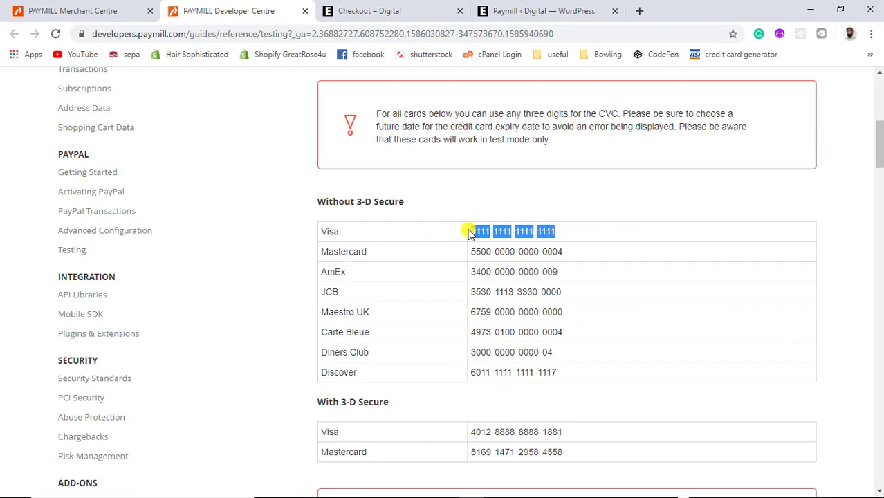
{"action": "left_click", "coordinate": [532, 11]}
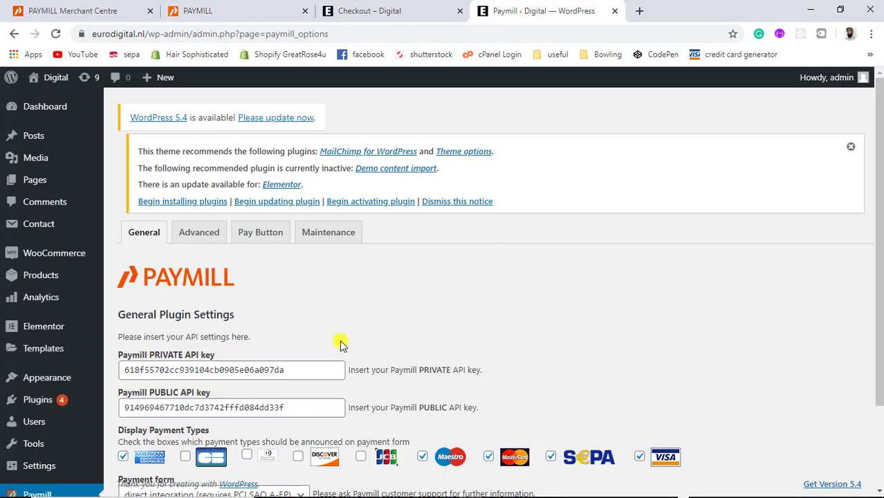
{"action": "left_click", "coordinate": [350, 8]}
{"action": "left_click", "coordinate": [295, 305]}
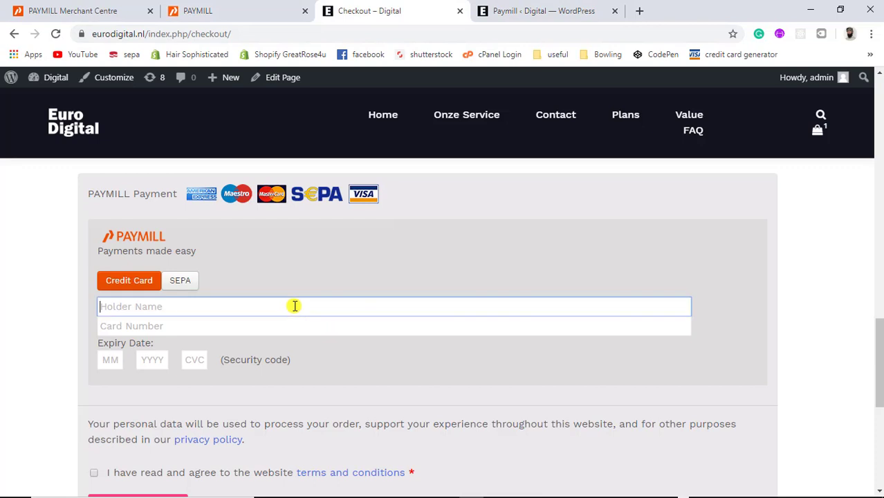
{"action": "left_click", "coordinate": [254, 328]}
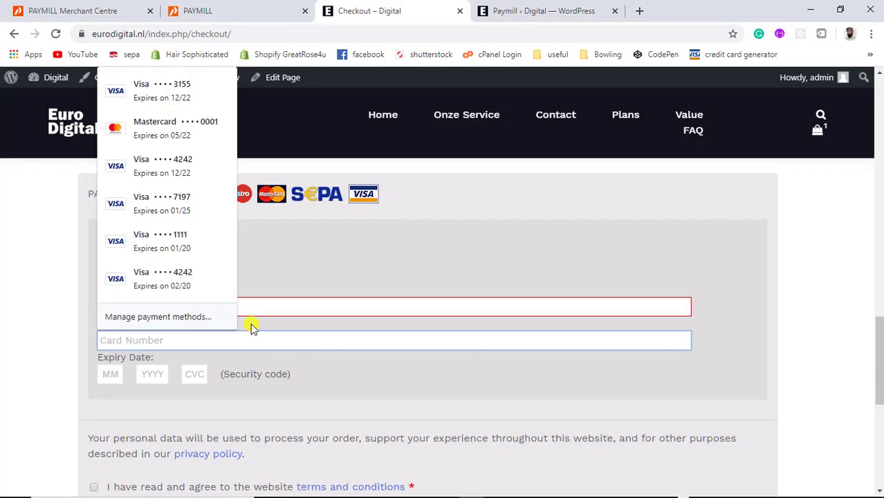
{"action": "key", "text": "ctrl+v"}
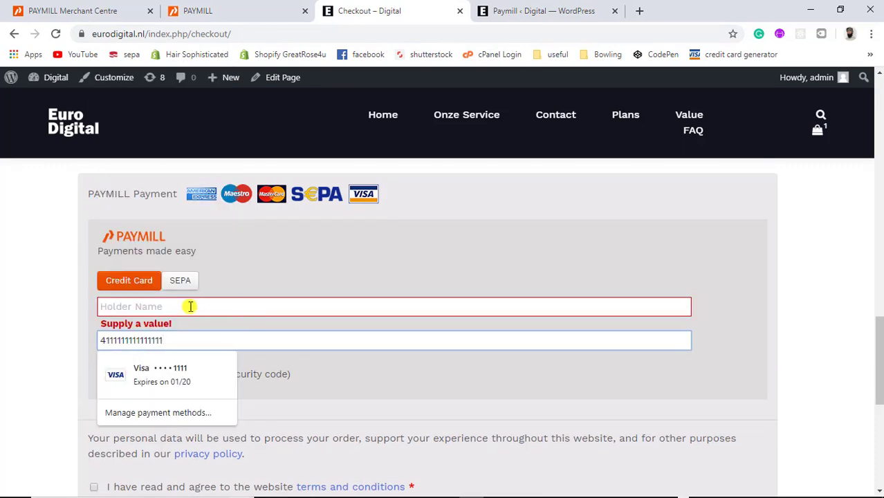
{"action": "left_click", "coordinate": [190, 307]}
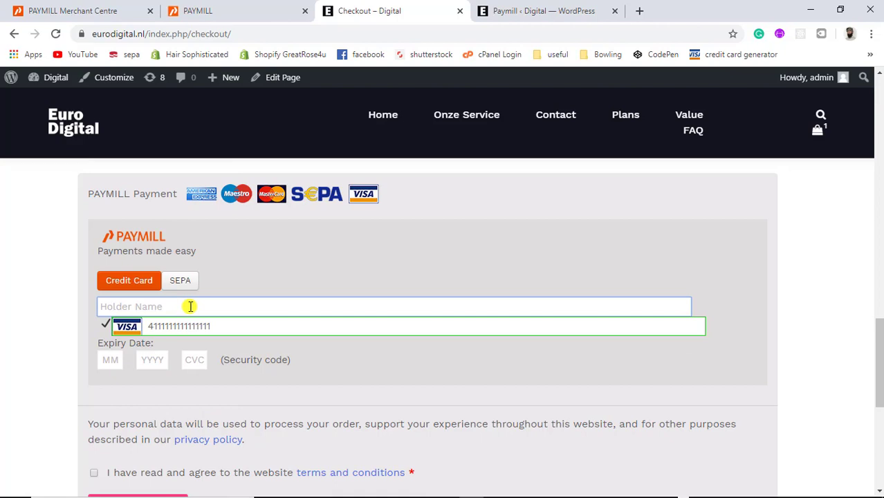
{"action": "type", "text": "Baari"}
{"action": "left_click", "coordinate": [91, 295]}
- Enter expiry month 12 and a first attempt at the expiry year
{"action": "left_click", "coordinate": [109, 361]}
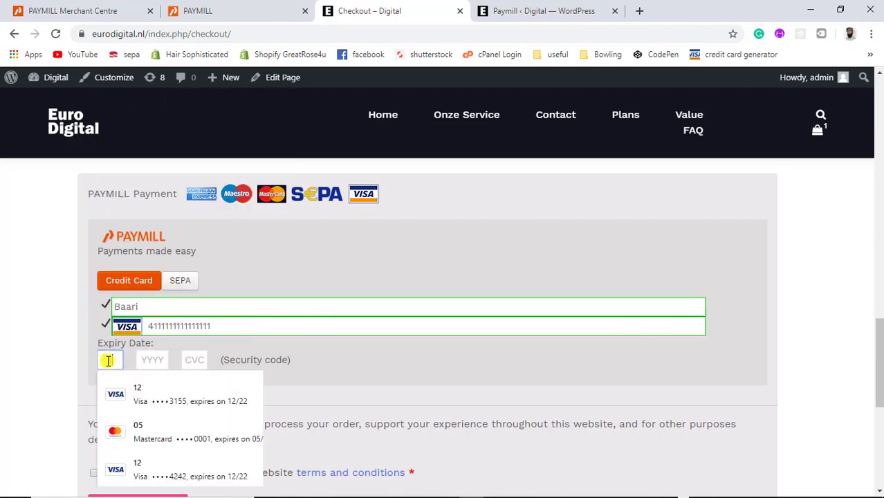
{"action": "type", "text": "12"}
{"action": "left_click", "coordinate": [149, 361]}
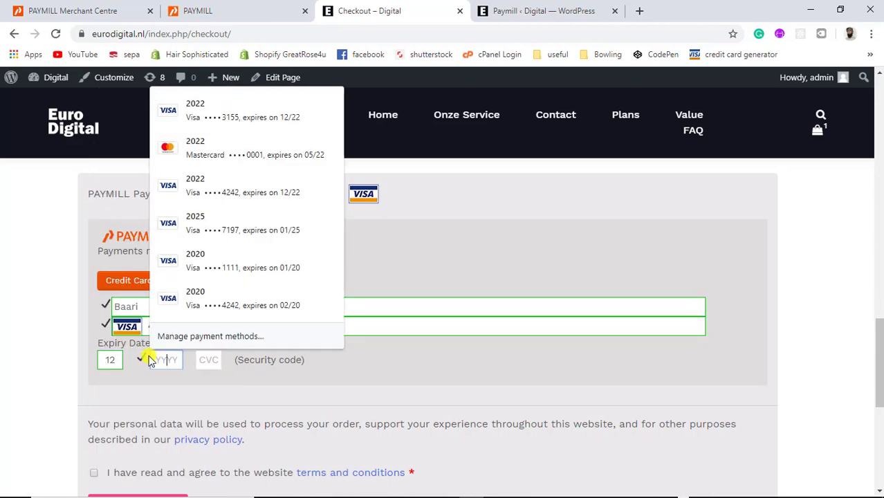
{"action": "type", "text": "22"}
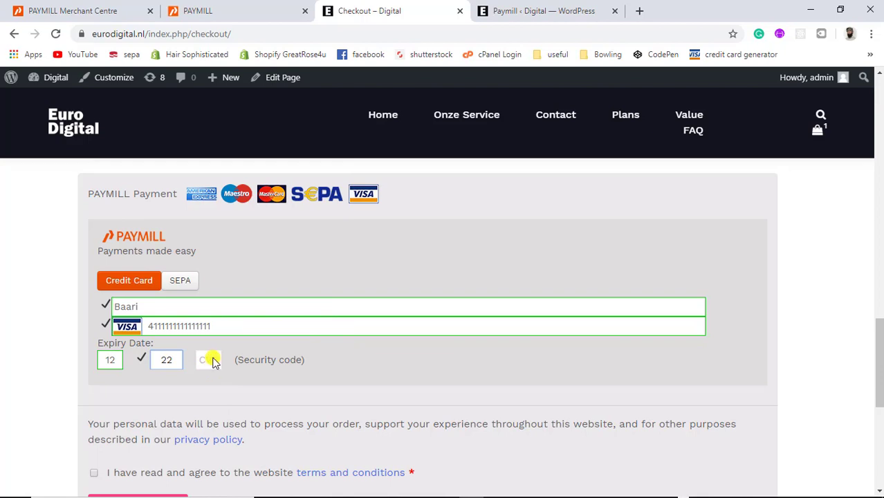
{"action": "left_click", "coordinate": [213, 363]}
{"action": "left_click", "coordinate": [166, 360]}
{"action": "double_click", "coordinate": [165, 358]}
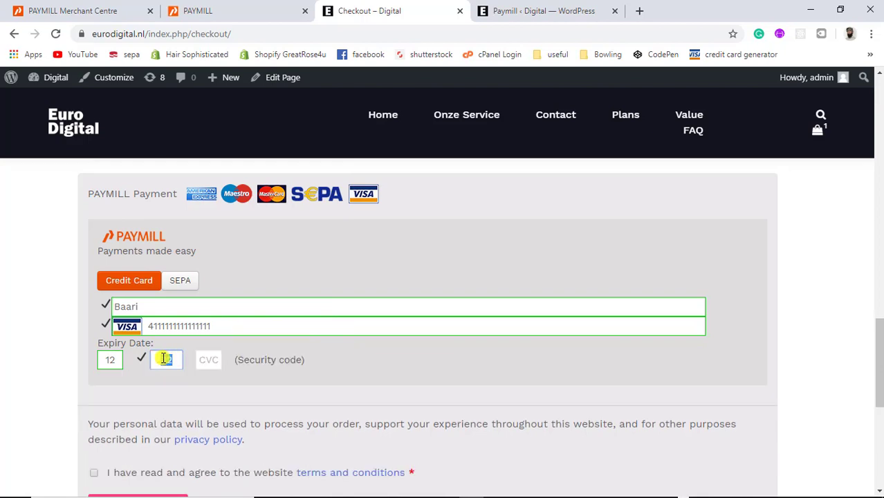
{"action": "left_click", "coordinate": [197, 362]}
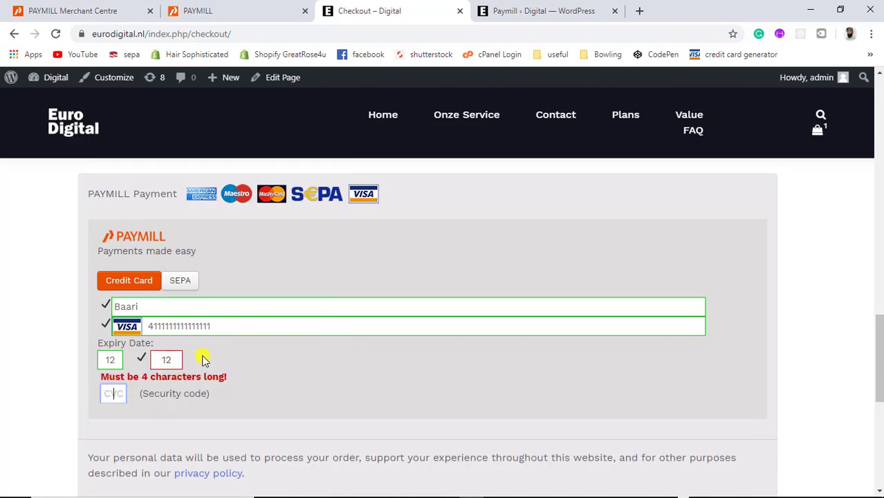
{"action": "left_click", "coordinate": [167, 362]}
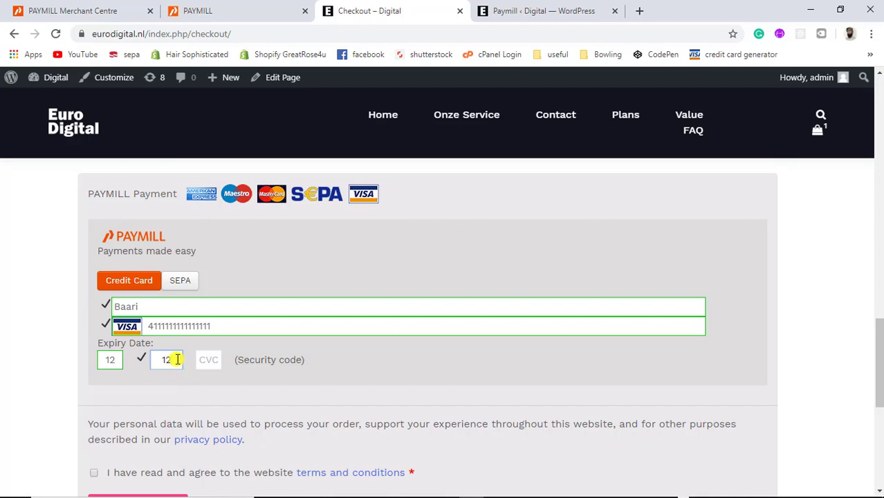
{"action": "left_click", "coordinate": [178, 397]}
- Correct the expiry year to 2024, complete the security code and accept the terms and conditions
{"action": "left_click", "coordinate": [171, 361]}
{"action": "left_click", "coordinate": [172, 360]}
{"action": "left_click", "coordinate": [172, 359]}
{"action": "left_click", "coordinate": [175, 396]}
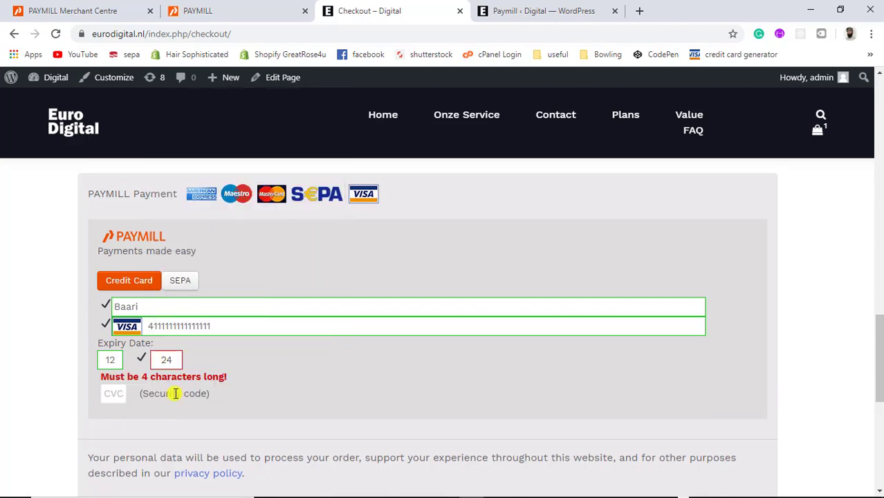
{"action": "left_click", "coordinate": [173, 360]}
{"action": "key", "text": "BackSpace"}
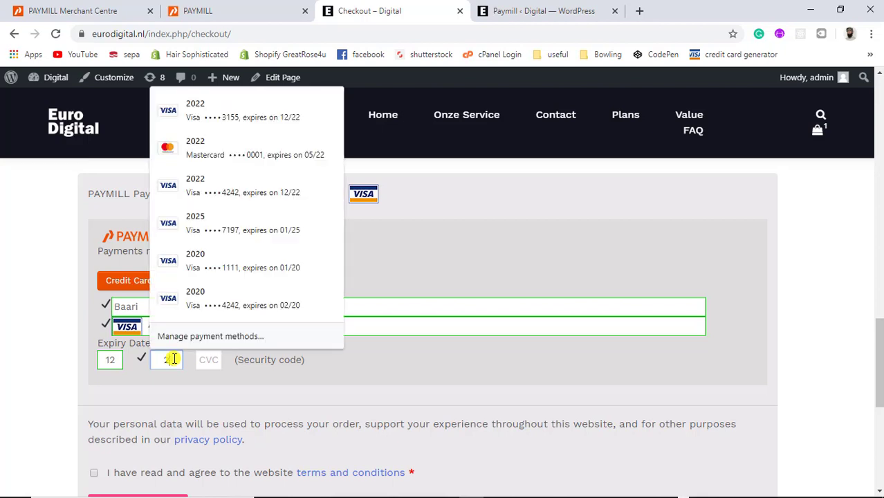
{"action": "type", "text": "021"}
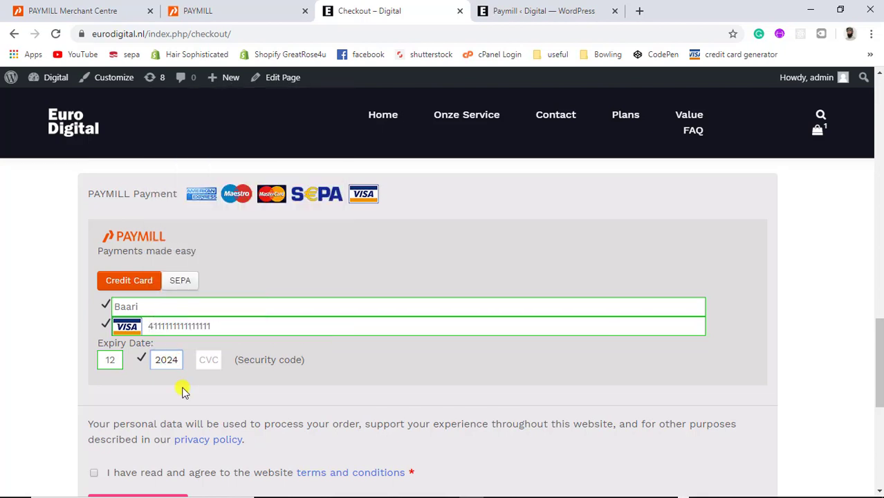
{"action": "left_click", "coordinate": [218, 363]}
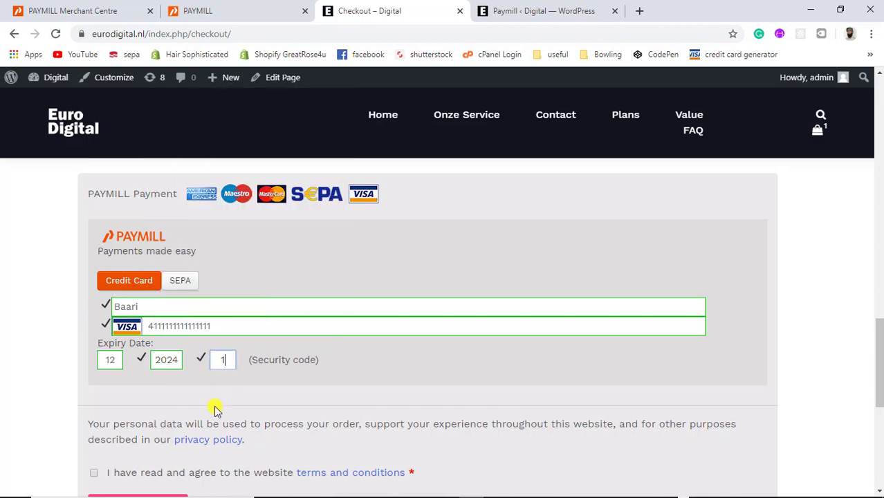
{"action": "left_click", "coordinate": [259, 384]}
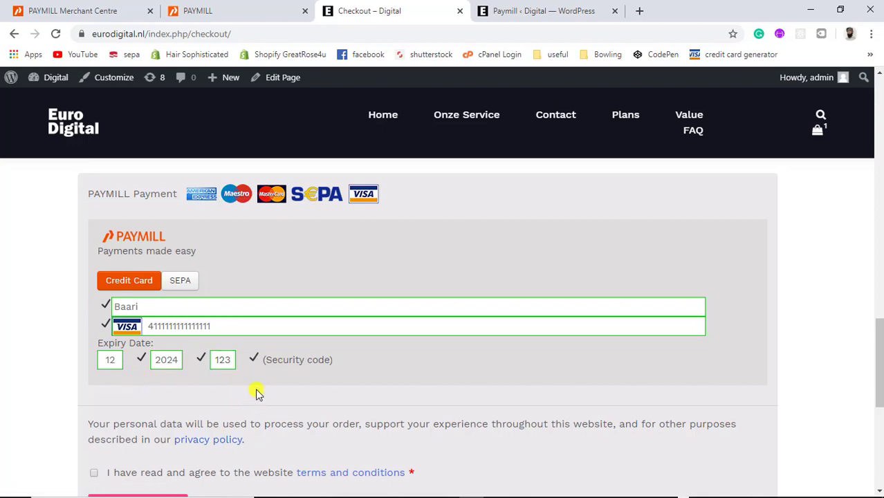
{"action": "left_click", "coordinate": [94, 473]}
{"action": "scroll", "coordinate": [280, 379], "scroll_direction": "down", "scroll_amount": 1}
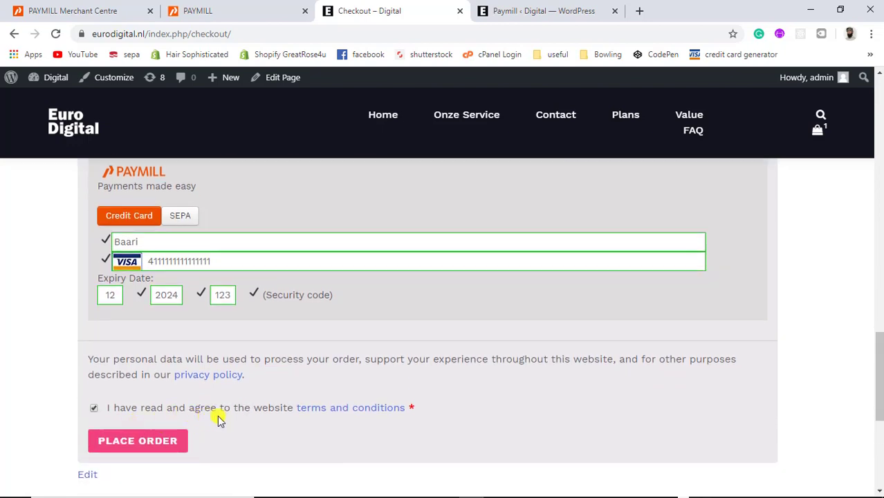
- Place the order and review the €499.00 Basic Plan Order received page paid via PAYMILL Payment
{"action": "left_click", "coordinate": [143, 443]}
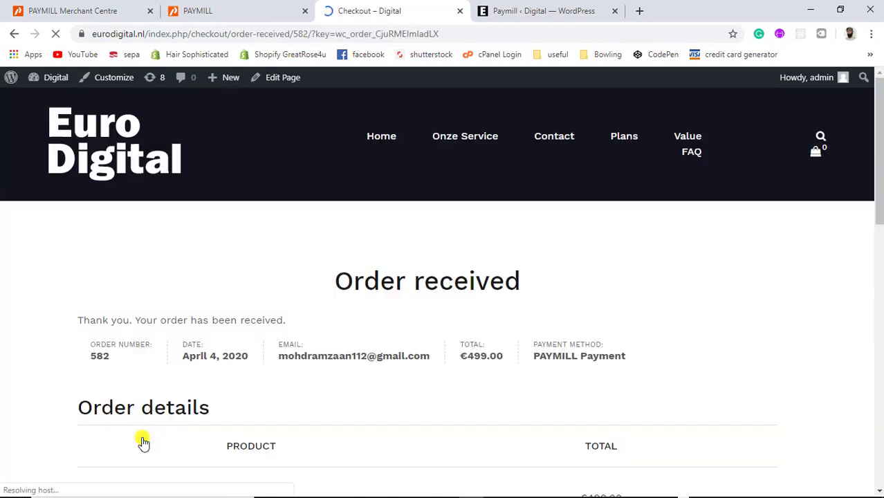
{"action": "left_click_drag", "start_coordinate": [329, 286], "coordinate": [566, 289]}
{"action": "left_click", "coordinate": [566, 290]}
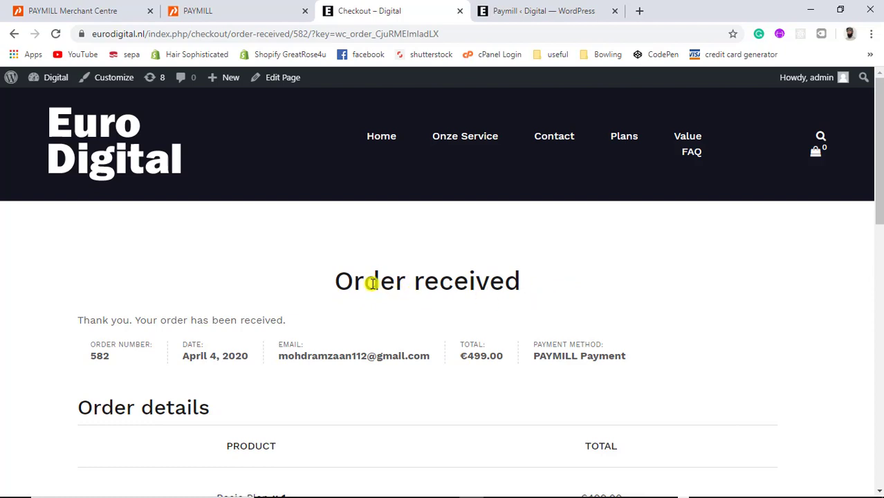
{"action": "scroll", "coordinate": [541, 311], "scroll_direction": "down", "scroll_amount": 2}
{"action": "scroll", "coordinate": [542, 316], "scroll_direction": "down", "scroll_amount": 1}
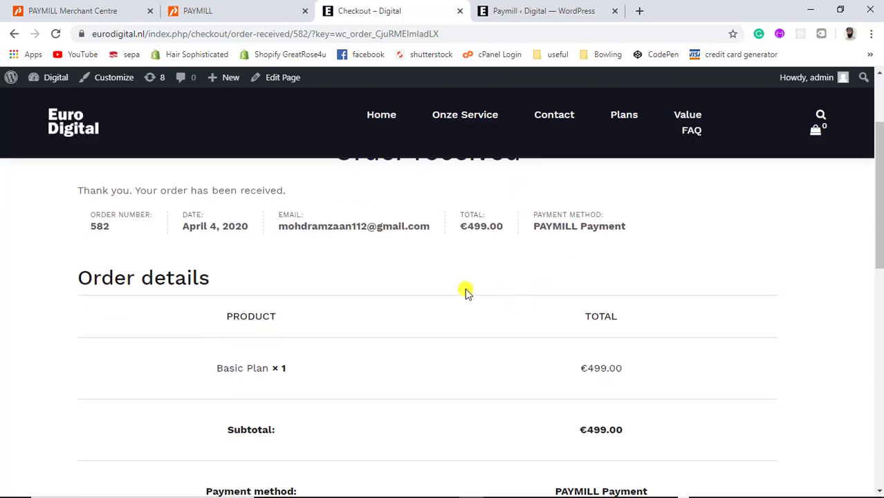
{"action": "left_click_drag", "start_coordinate": [278, 227], "coordinate": [428, 237]}
{"action": "left_click", "coordinate": [421, 231]}
{"action": "scroll", "coordinate": [434, 319], "scroll_direction": "down", "scroll_amount": 5}
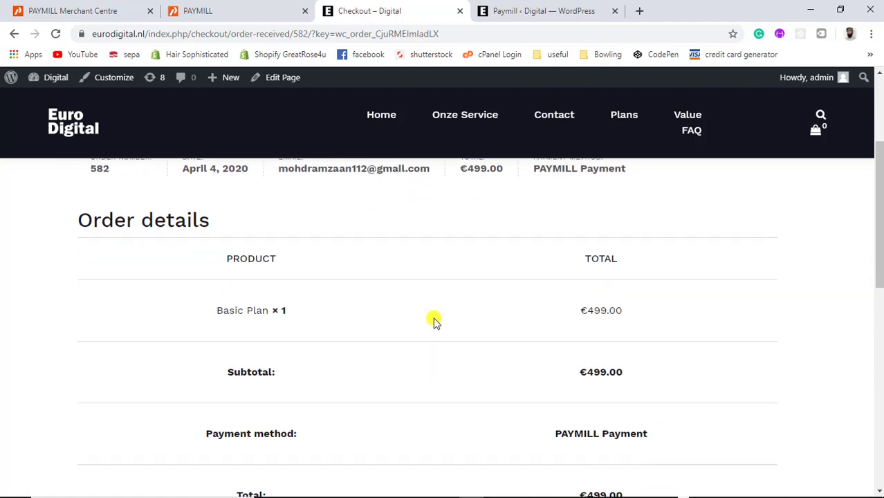
{"action": "scroll", "coordinate": [434, 321], "scroll_direction": "up", "scroll_amount": 5}
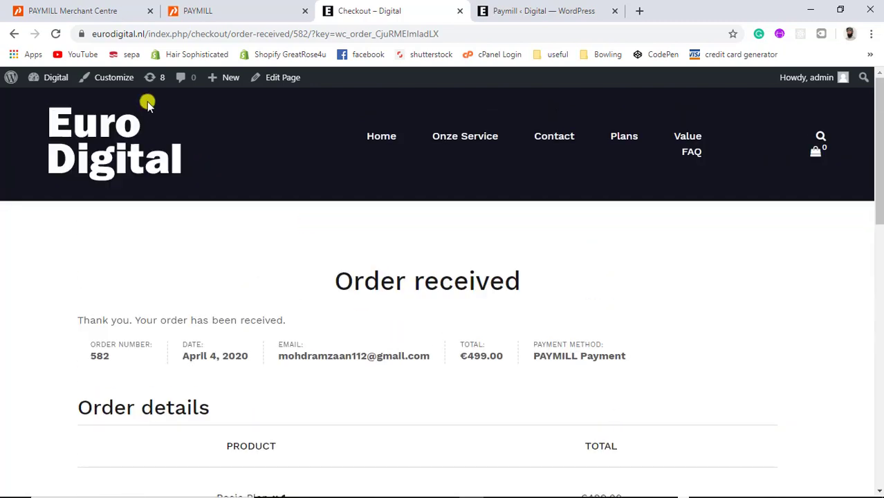
{"action": "left_click", "coordinate": [92, 8]}
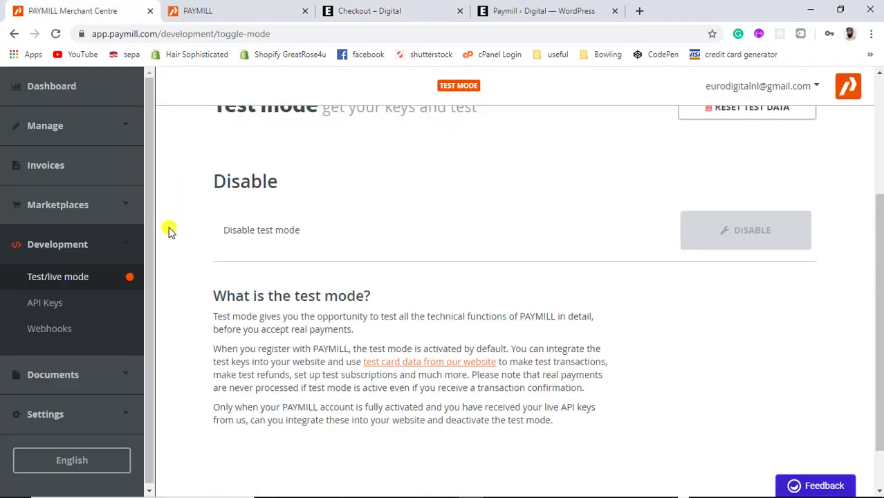
- From the PAYMILL dashboard, go to Transactions and open the new 499.00 EUR transaction
{"action": "left_click", "coordinate": [43, 84]}
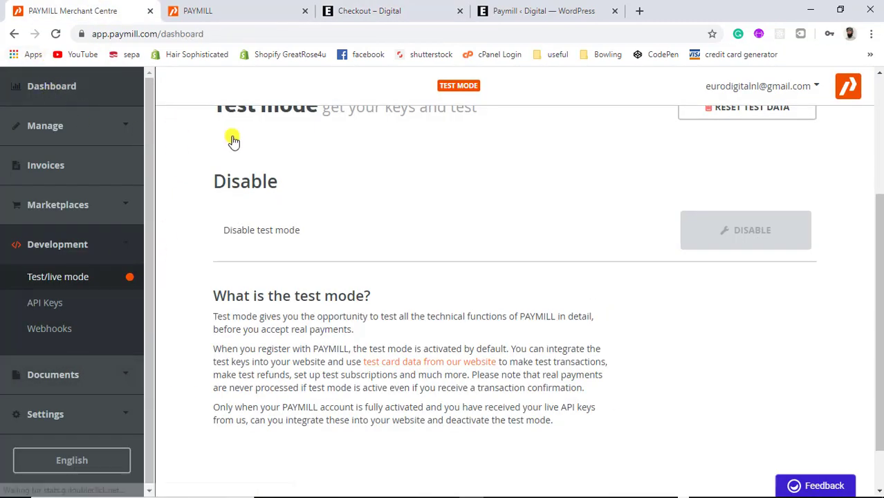
{"action": "scroll", "coordinate": [464, 239], "scroll_direction": "down", "scroll_amount": 5}
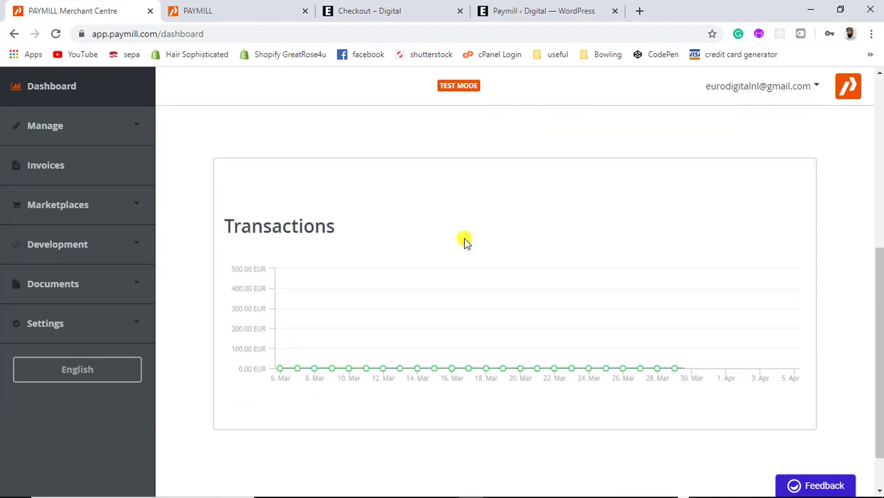
{"action": "scroll", "coordinate": [464, 239], "scroll_direction": "up", "scroll_amount": 4}
{"action": "scroll", "coordinate": [441, 241], "scroll_direction": "up", "scroll_amount": 1}
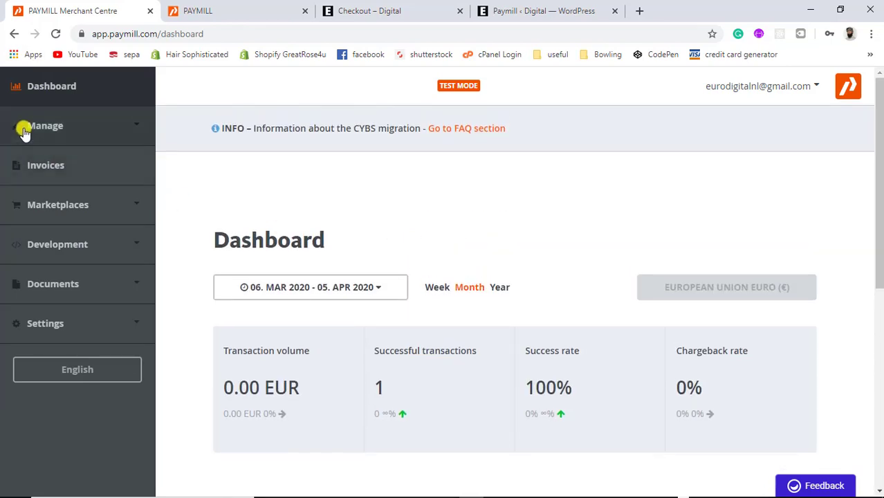
{"action": "left_click", "coordinate": [24, 126]}
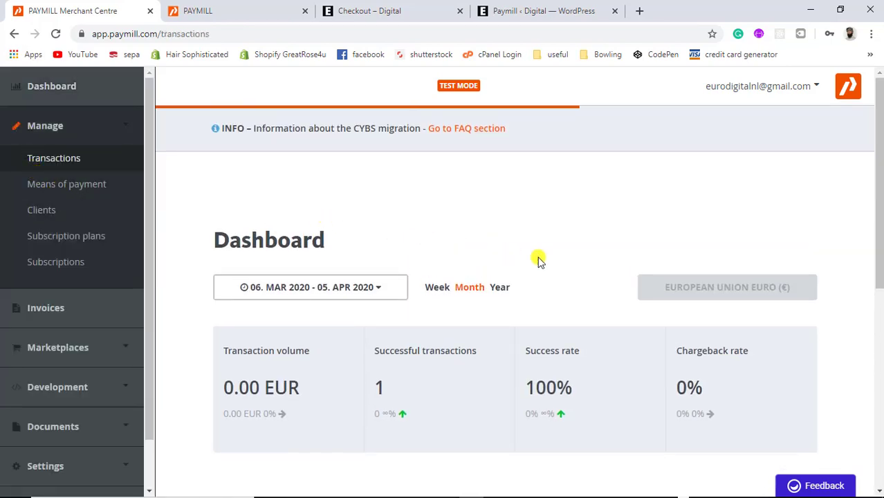
{"action": "scroll", "coordinate": [532, 273], "scroll_direction": "down", "scroll_amount": 1}
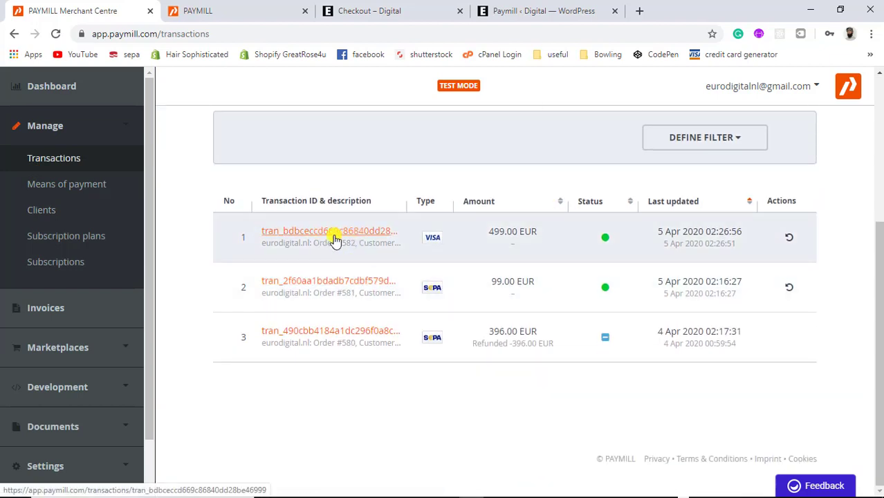
{"action": "left_click", "coordinate": [328, 233]}
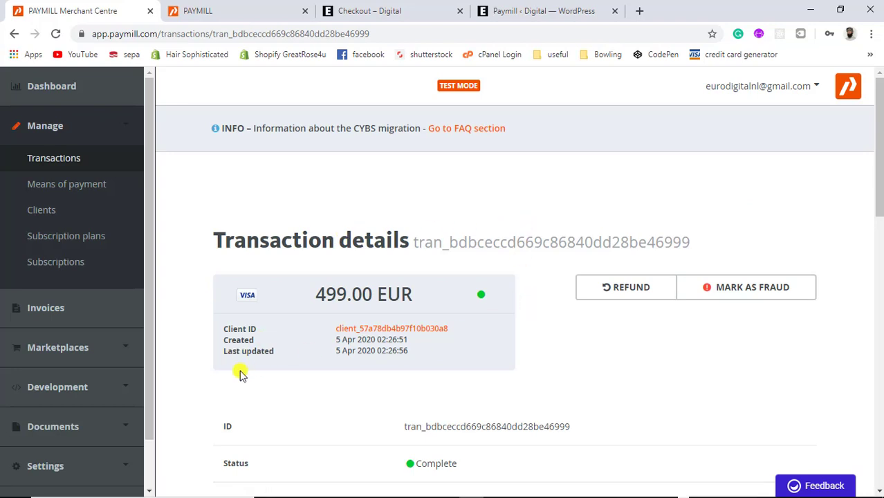
- Review the transaction details, confirming the Visa card for Order #582 and Complete status
{"action": "scroll", "coordinate": [594, 345], "scroll_direction": "down", "scroll_amount": 3}
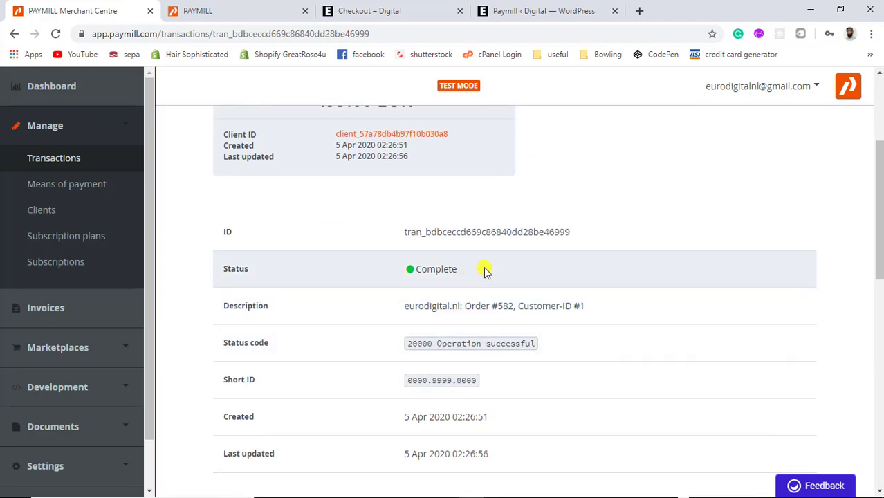
{"action": "scroll", "coordinate": [546, 322], "scroll_direction": "down", "scroll_amount": 5}
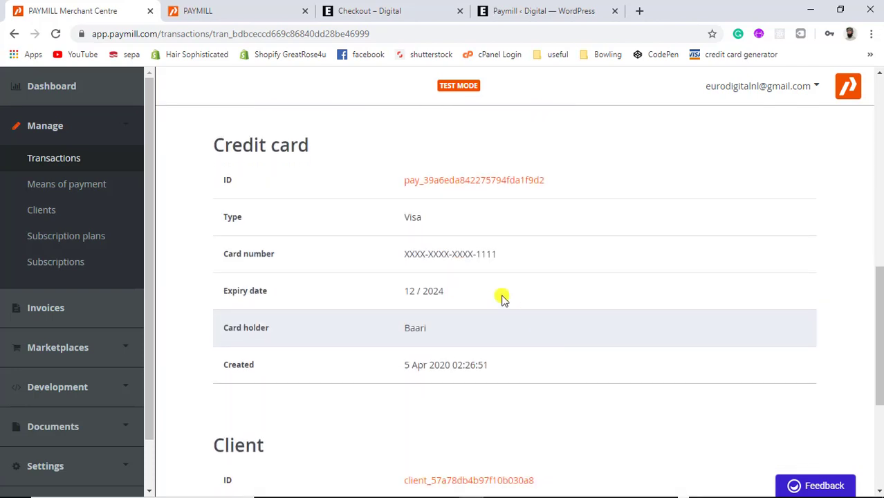
{"action": "double_click", "coordinate": [417, 216]}
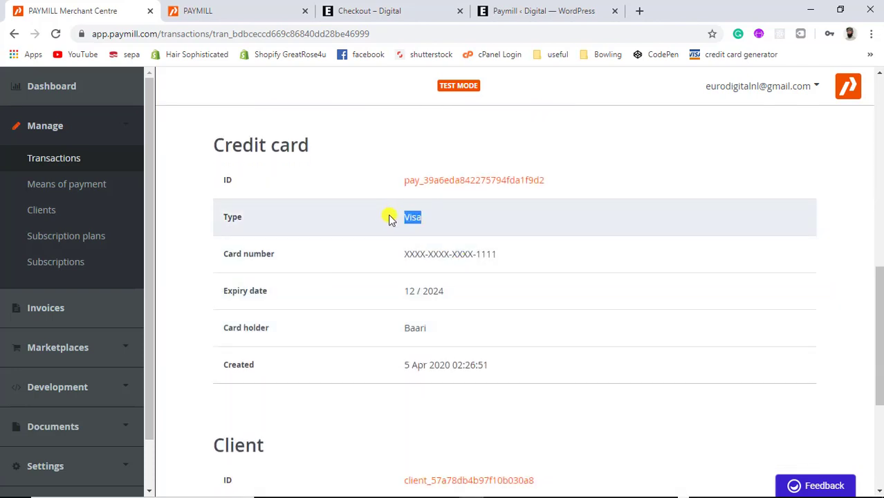
{"action": "left_click", "coordinate": [426, 226]}
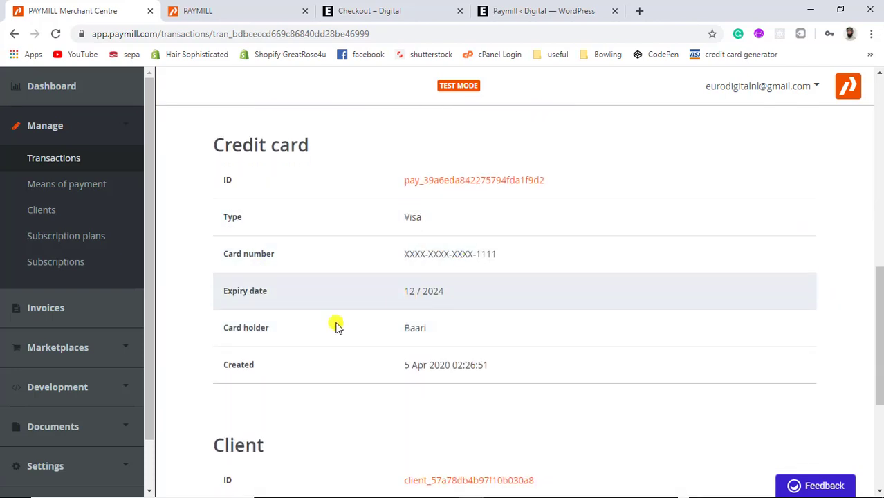
{"action": "scroll", "coordinate": [508, 370], "scroll_direction": "down", "scroll_amount": 4}
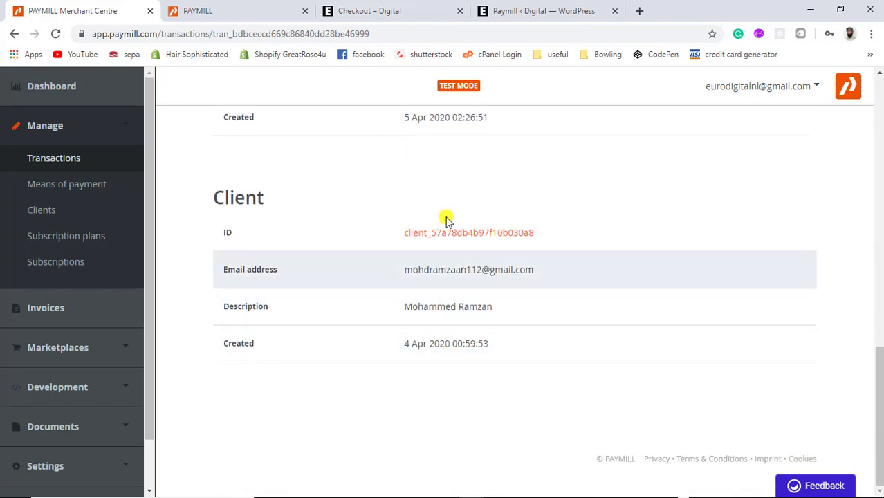
{"action": "scroll", "coordinate": [595, 328], "scroll_direction": "up", "scroll_amount": 8}
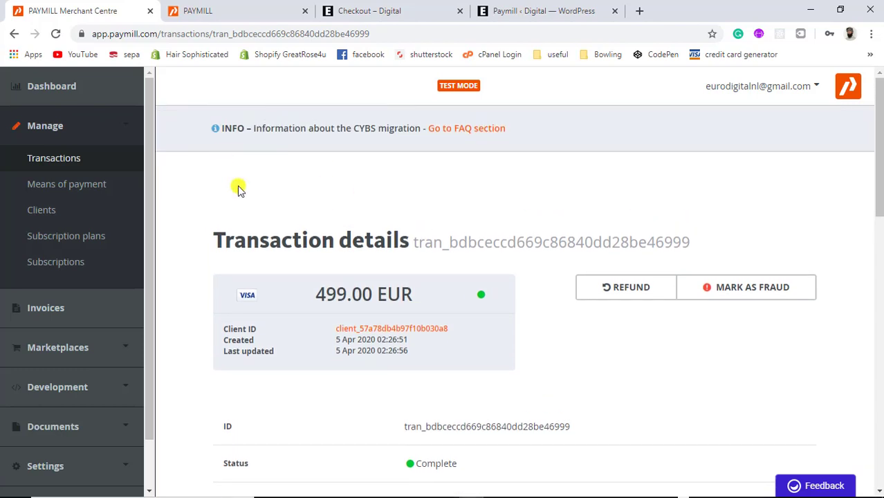
- Go back to the dashboard and open the Test/live mode page to confirm test mode is still active
{"action": "left_click", "coordinate": [24, 87]}
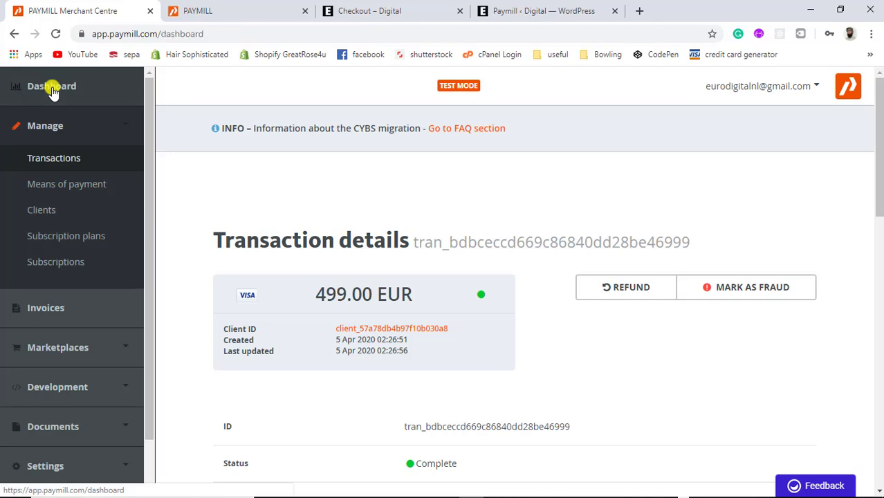
{"action": "scroll", "coordinate": [642, 277], "scroll_direction": "down", "scroll_amount": 6}
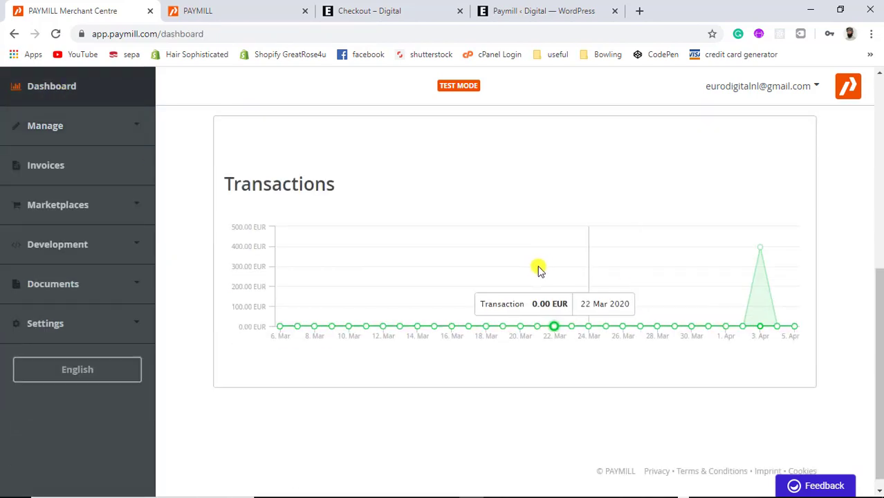
{"action": "left_click", "coordinate": [51, 246]}
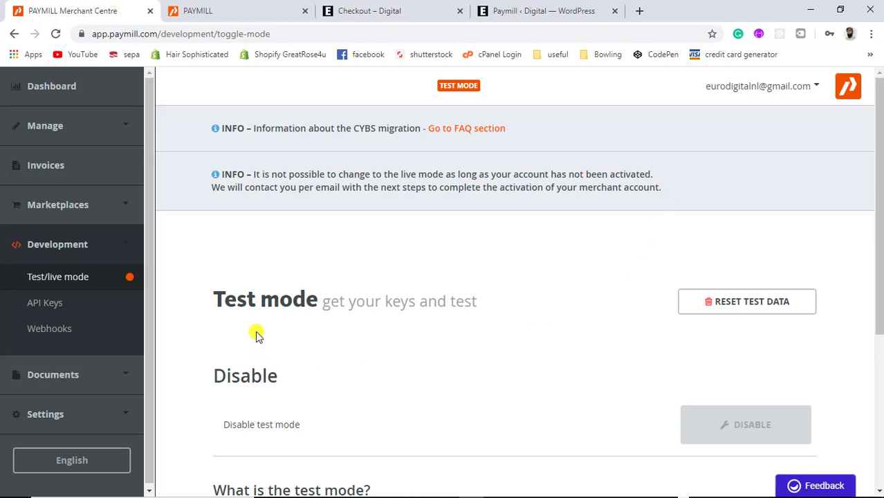
{"action": "scroll", "coordinate": [256, 334], "scroll_direction": "down", "scroll_amount": 3}
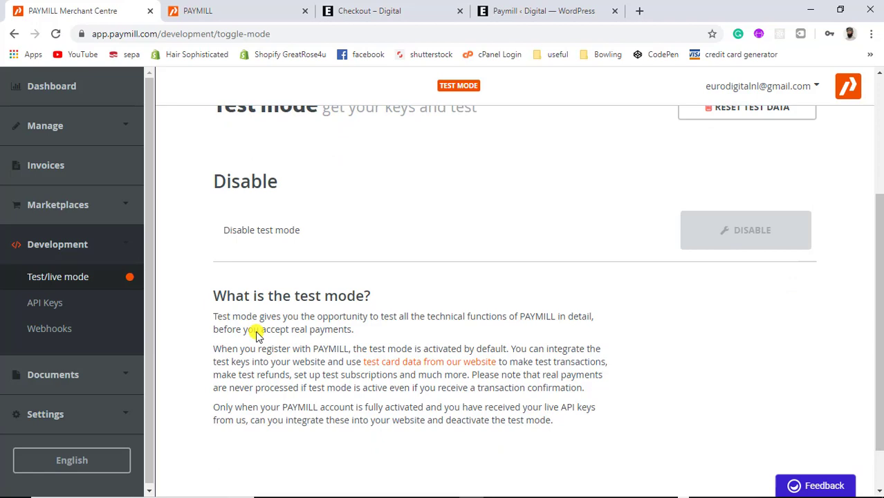
{"action": "scroll", "coordinate": [256, 334], "scroll_direction": "up", "scroll_amount": 1}
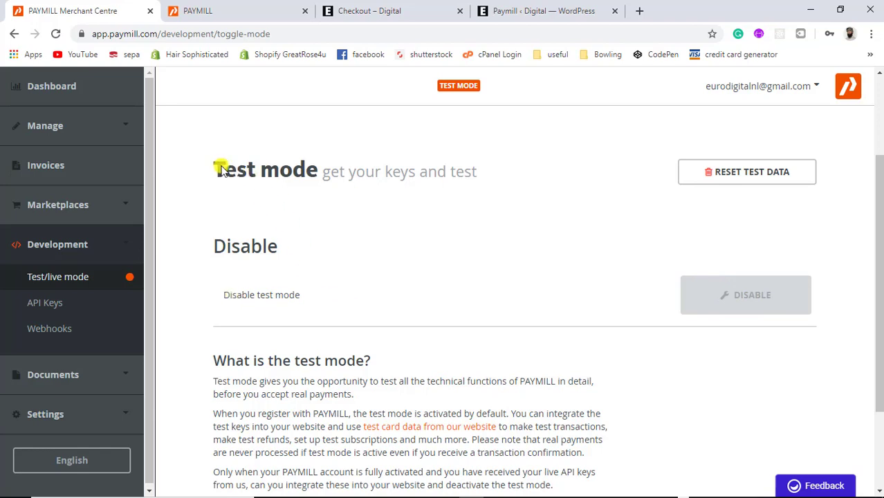
{"action": "left_click_drag", "start_coordinate": [217, 169], "coordinate": [322, 174]}
{"action": "left_click", "coordinate": [493, 276]}
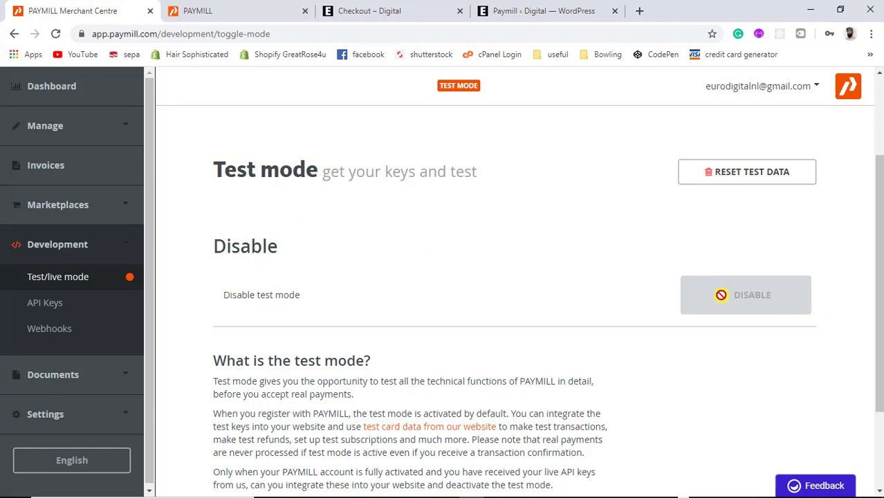